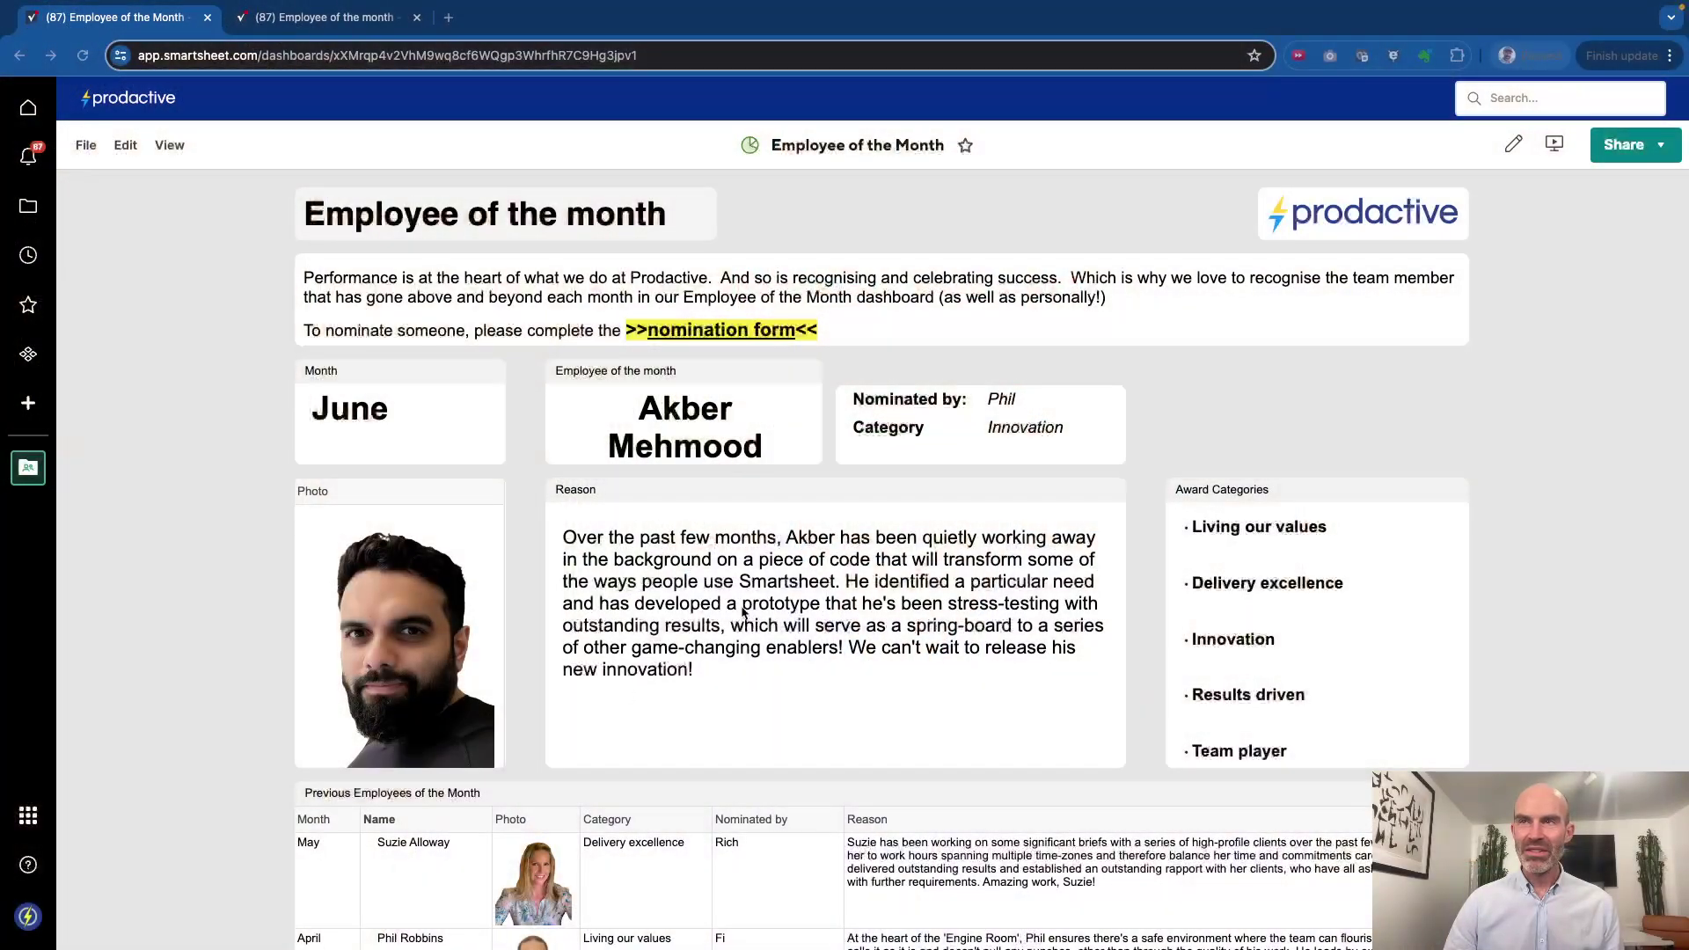
- Open the nomination form in its own tab, then bring up the 'Employee of the month - awarded' sheet
scroll(838, 515, down, 1)
scroll(839, 516, up, 1)
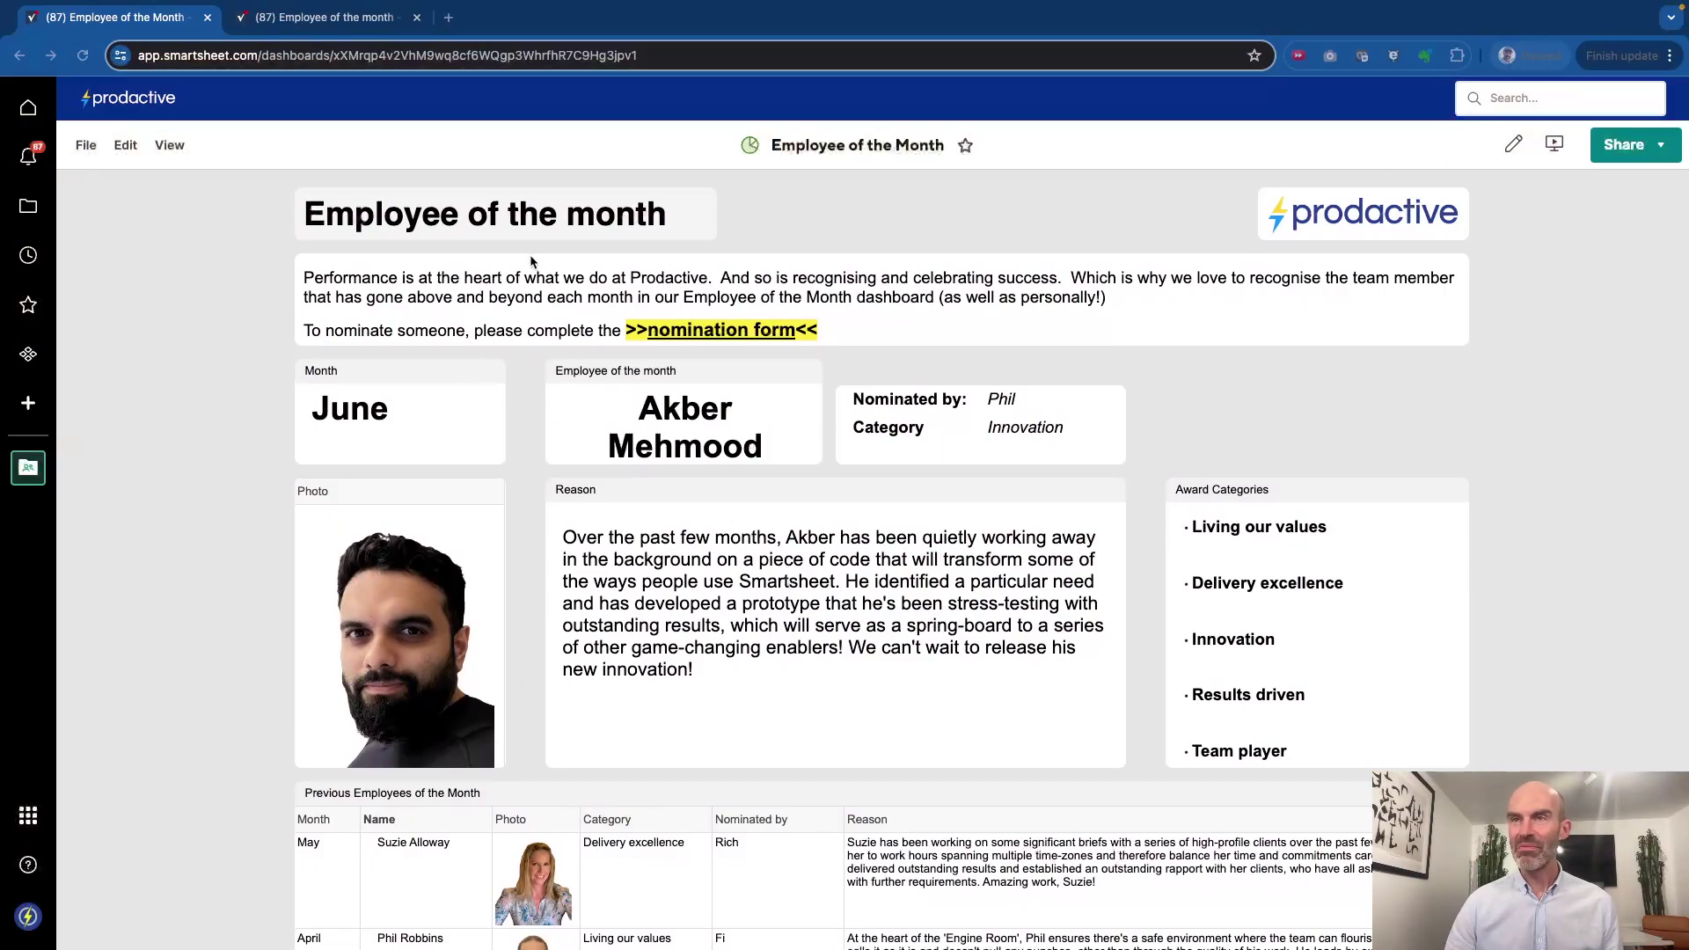
scroll(741, 399, down, 2)
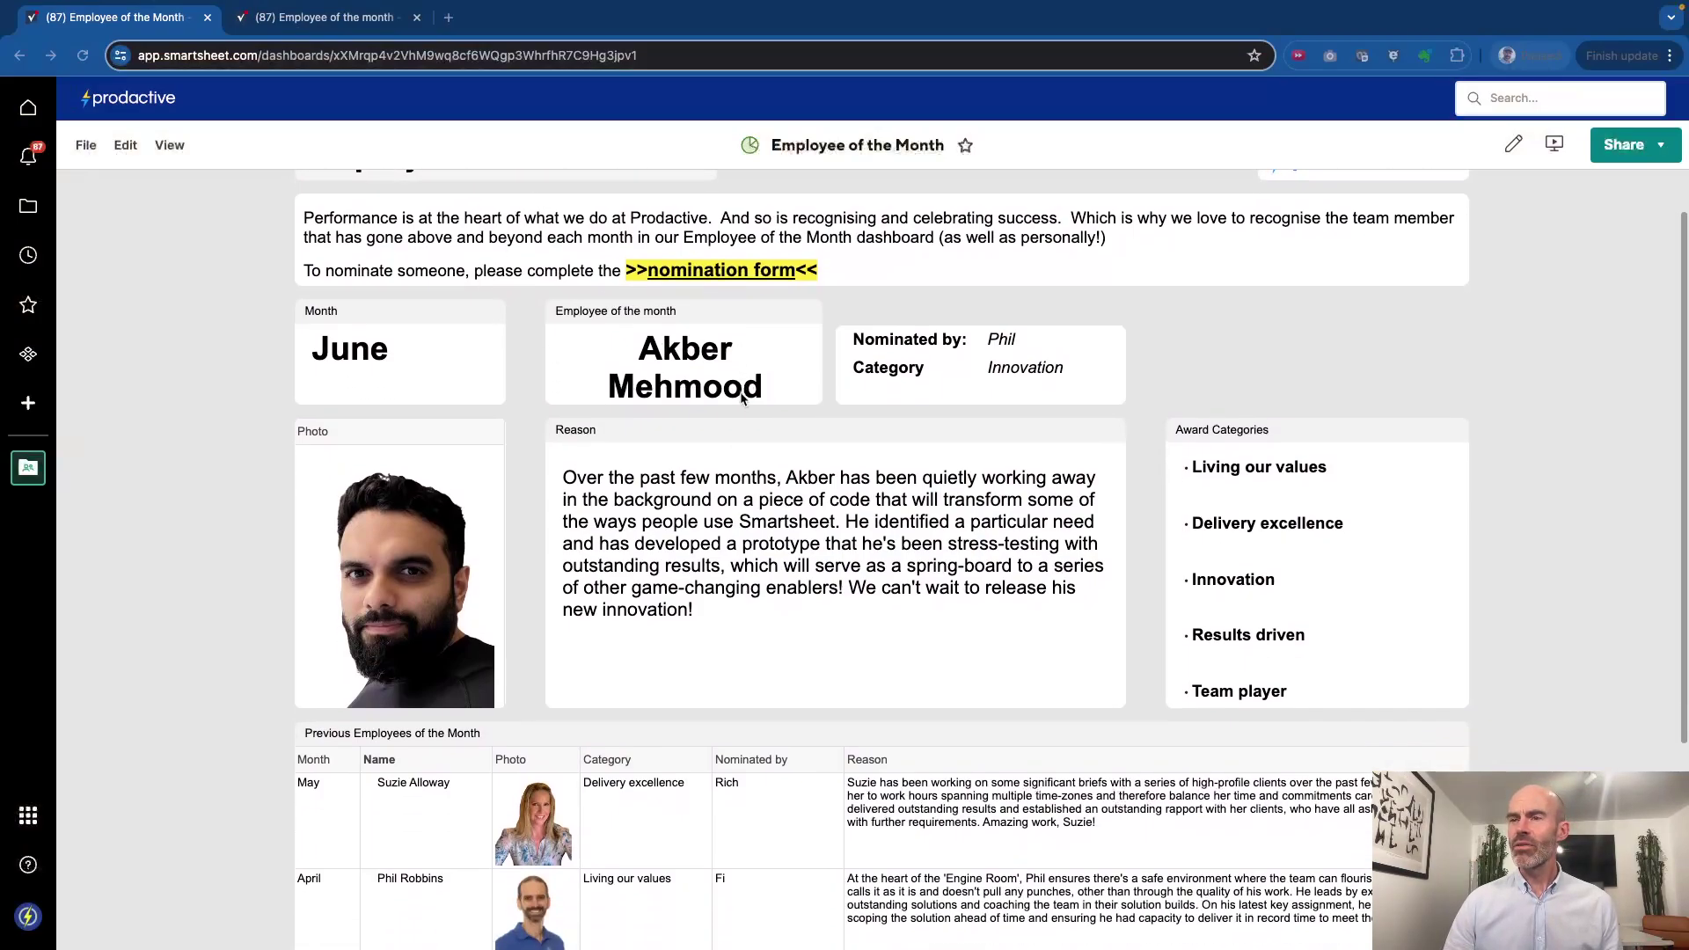
scroll(741, 400, up, 2)
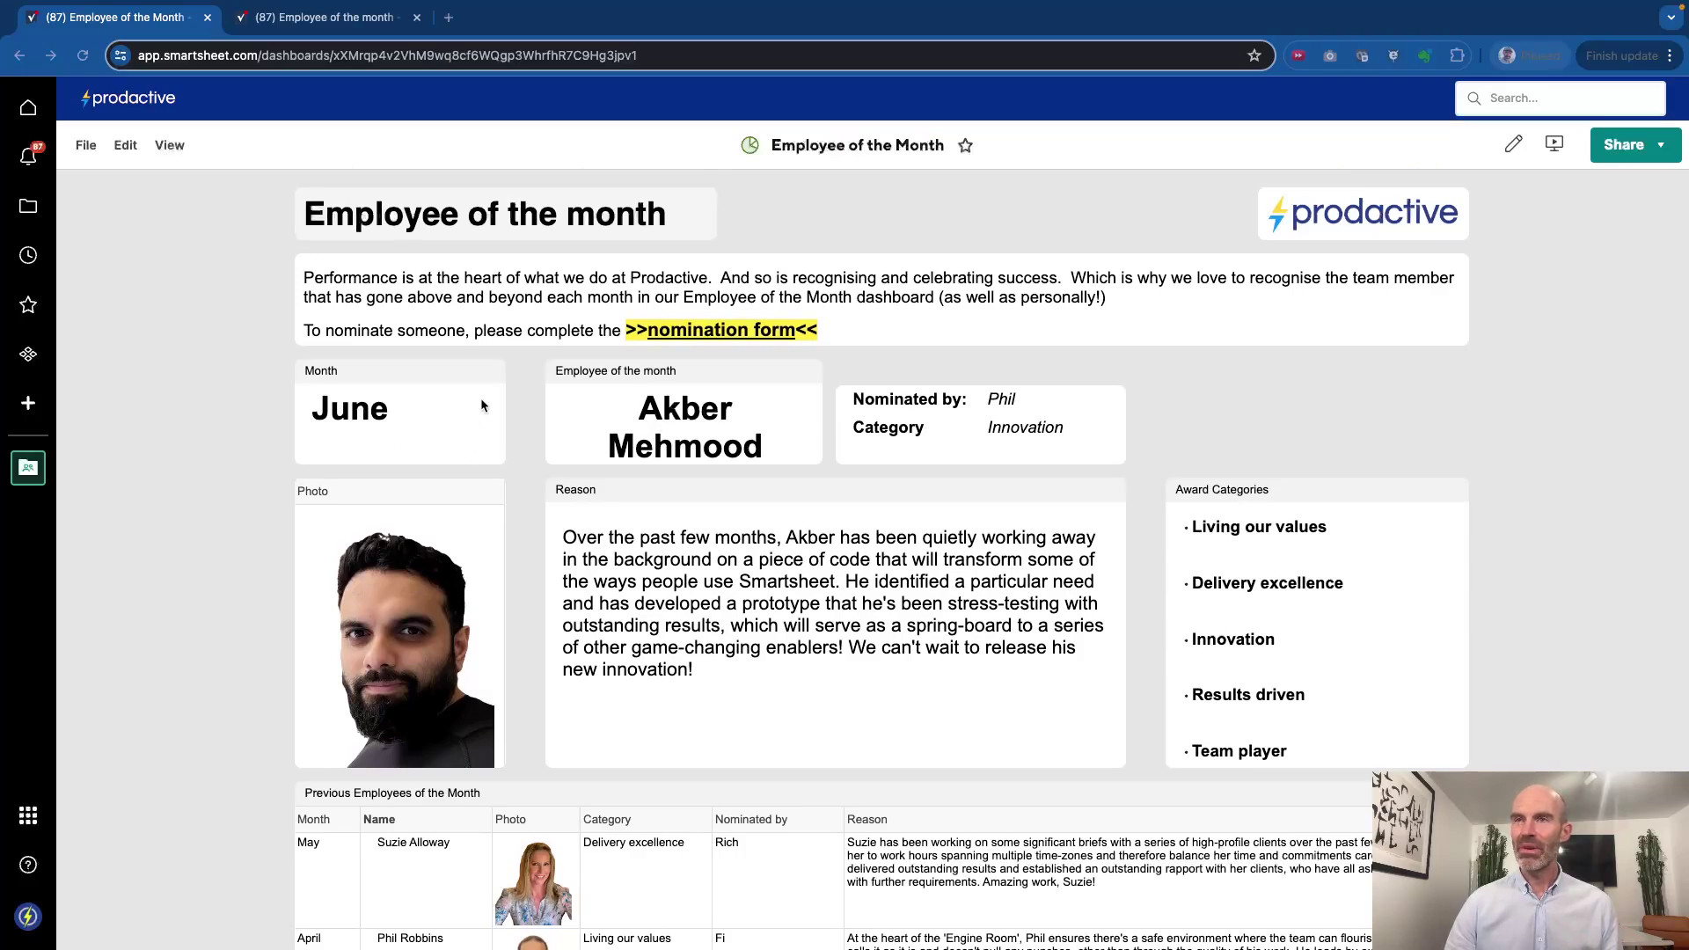
scroll(481, 405, down, 1)
scroll(534, 327, down, 4)
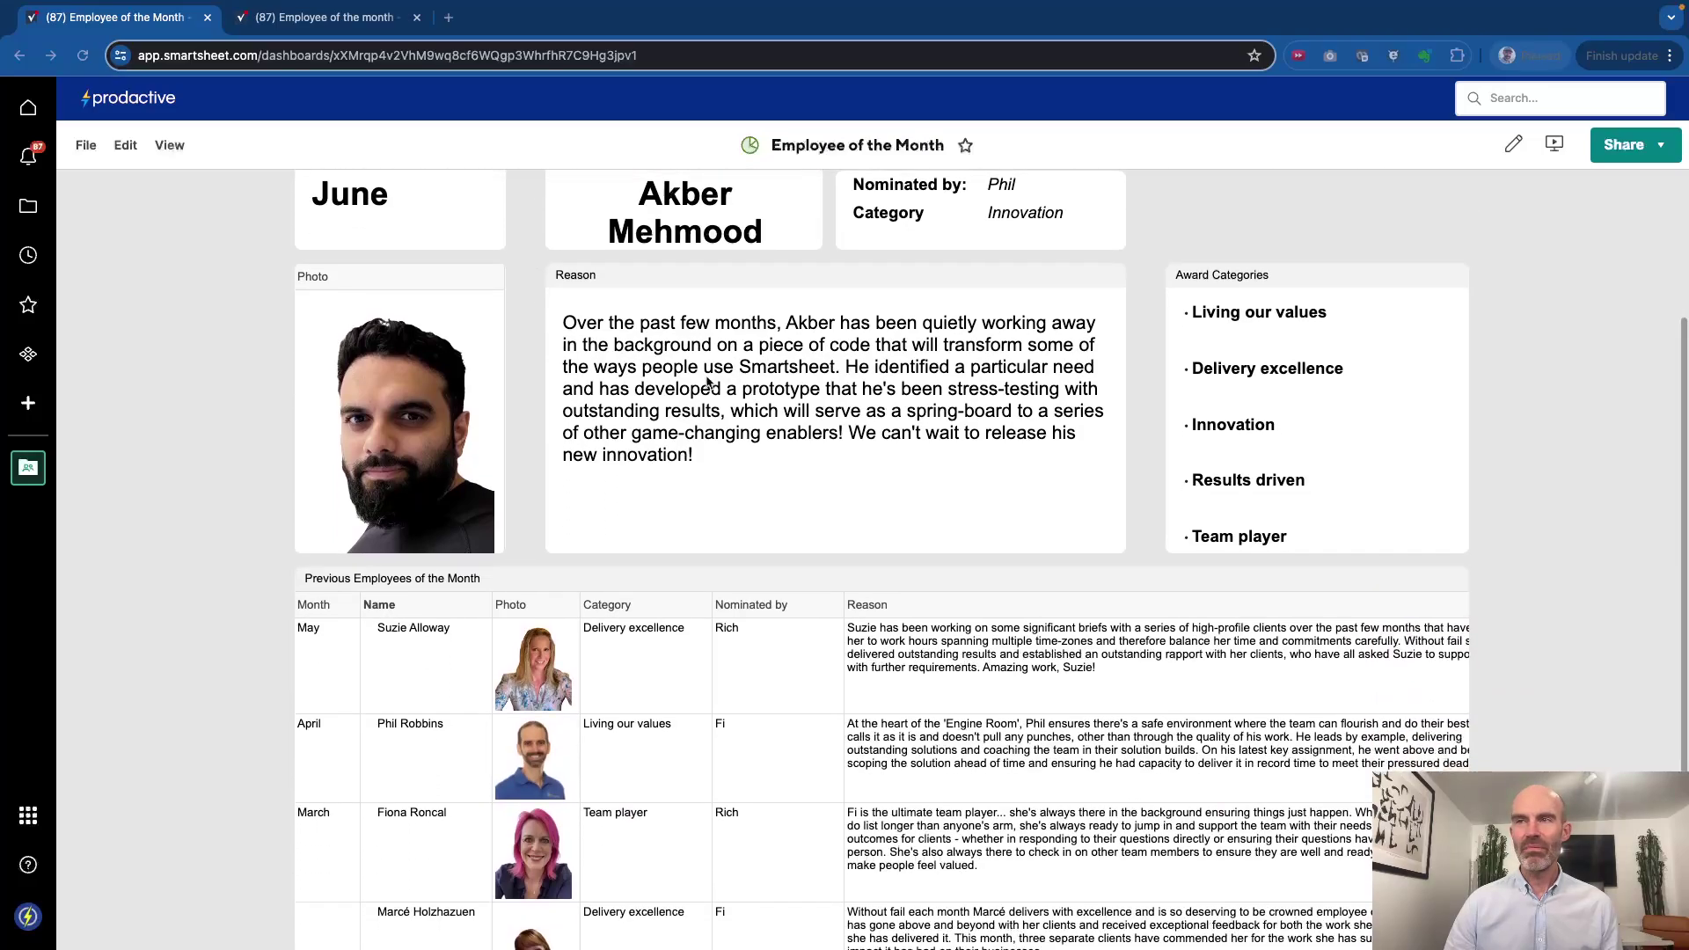
scroll(616, 431, down, 2)
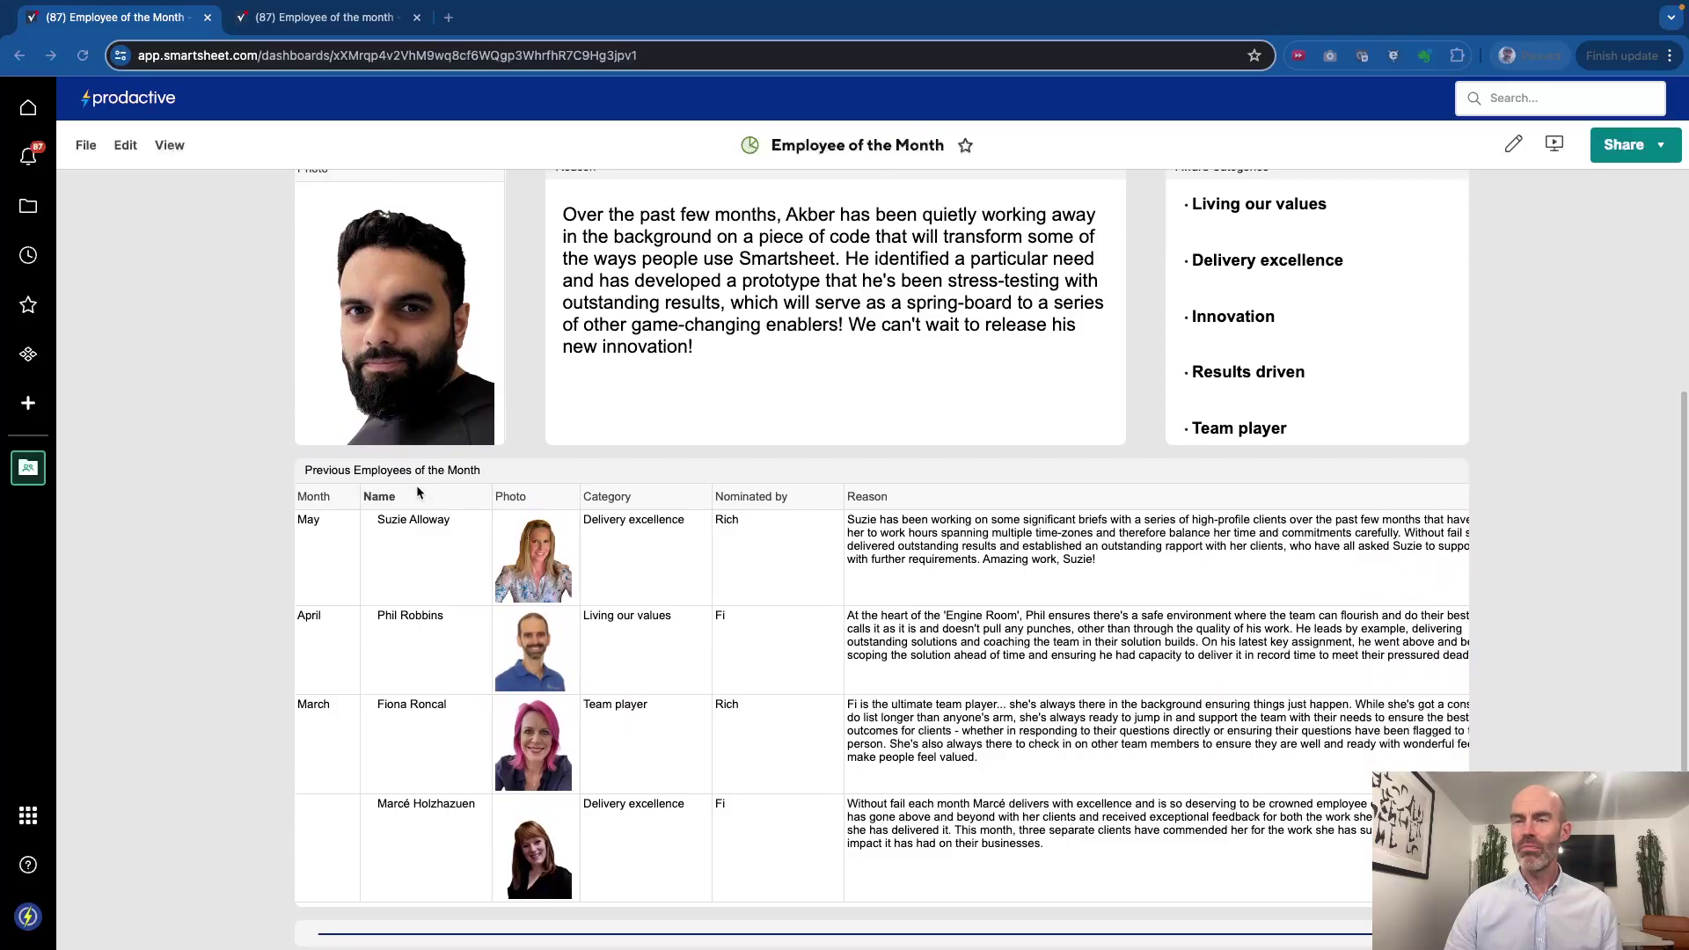
scroll(417, 491, up, 6)
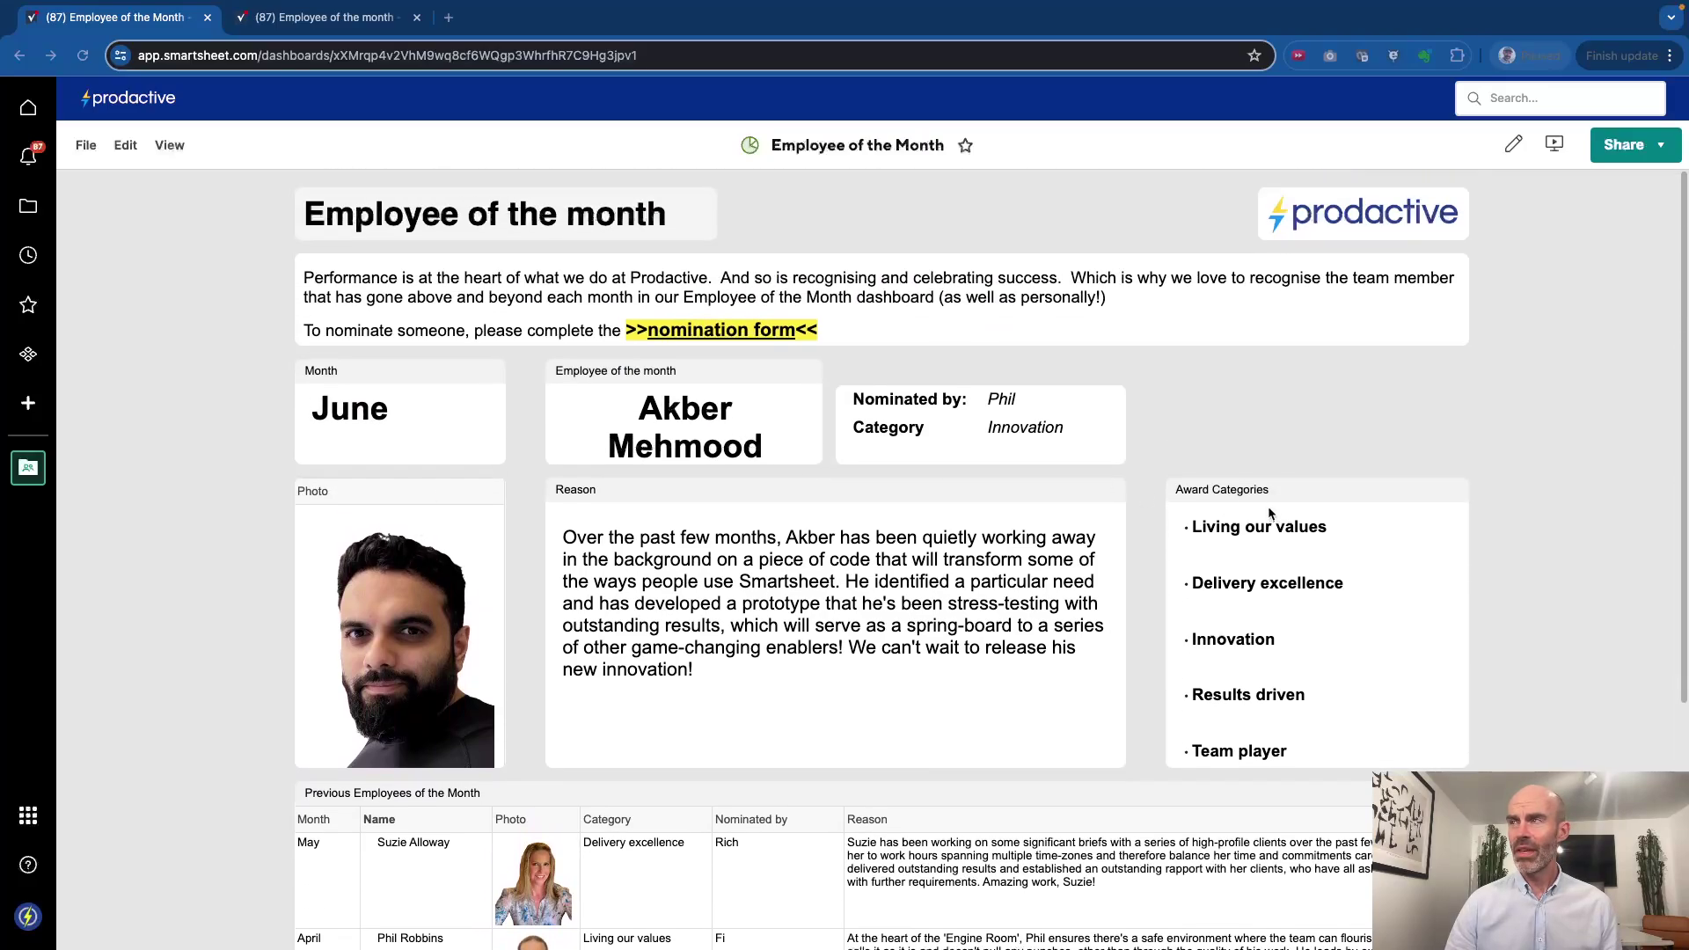
click(728, 332)
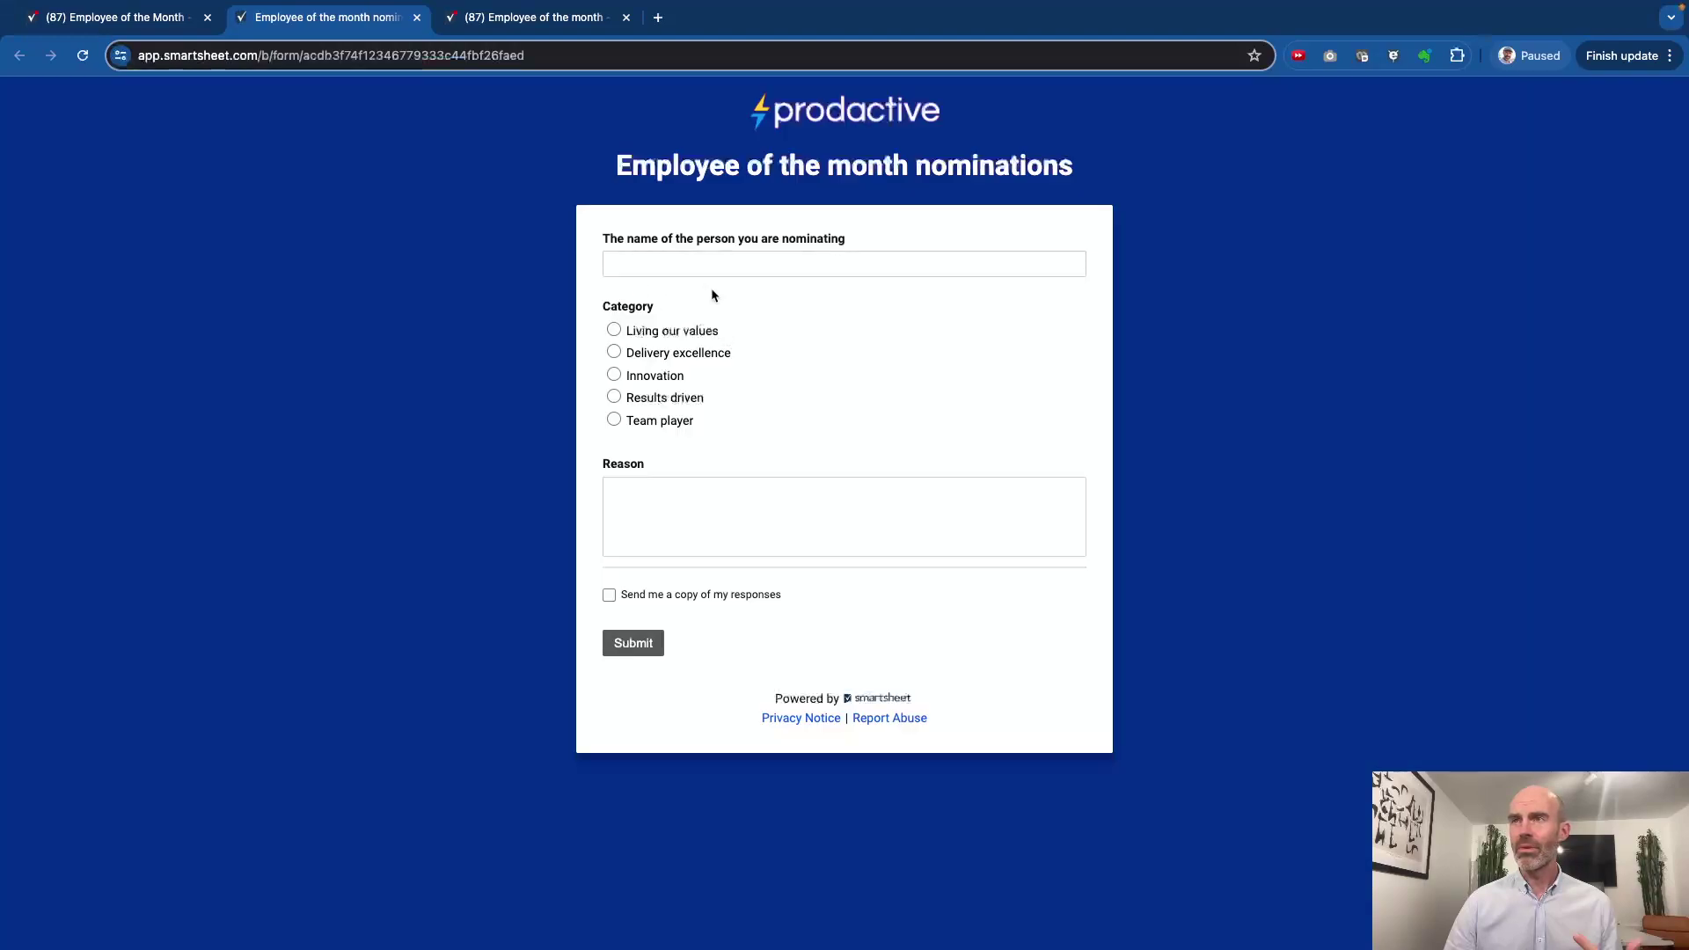
click(501, 27)
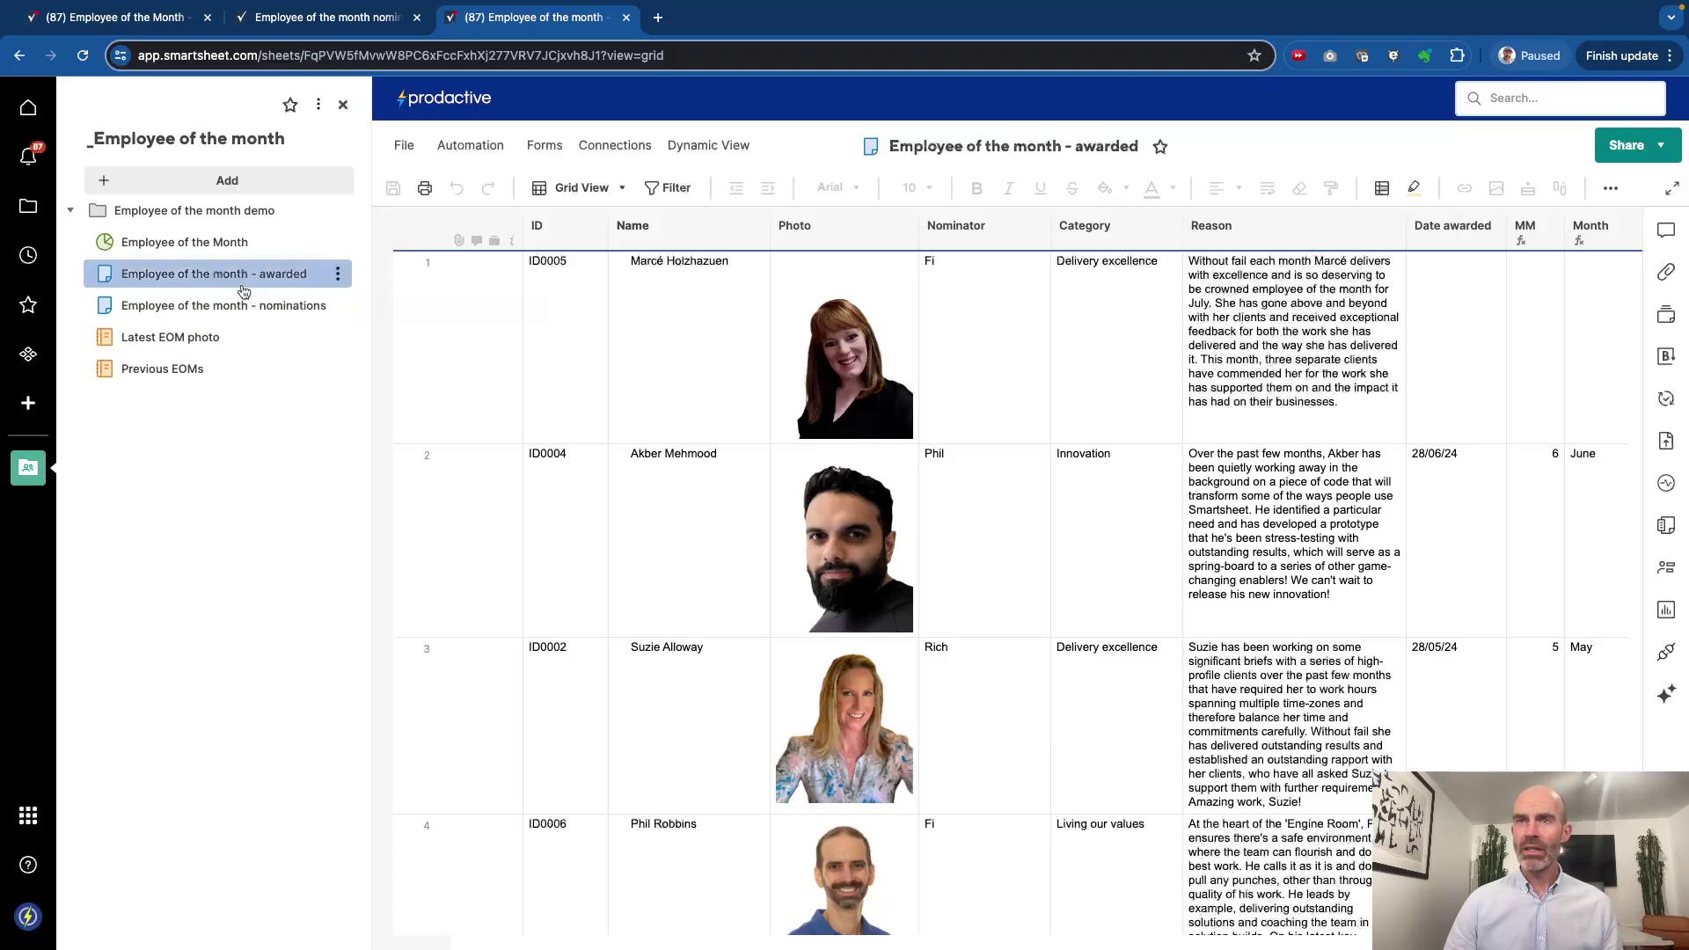
- Give row 1 today's award date, 30/07/24, and confirm its Month formula returns July
scroll(635, 424, down, 3)
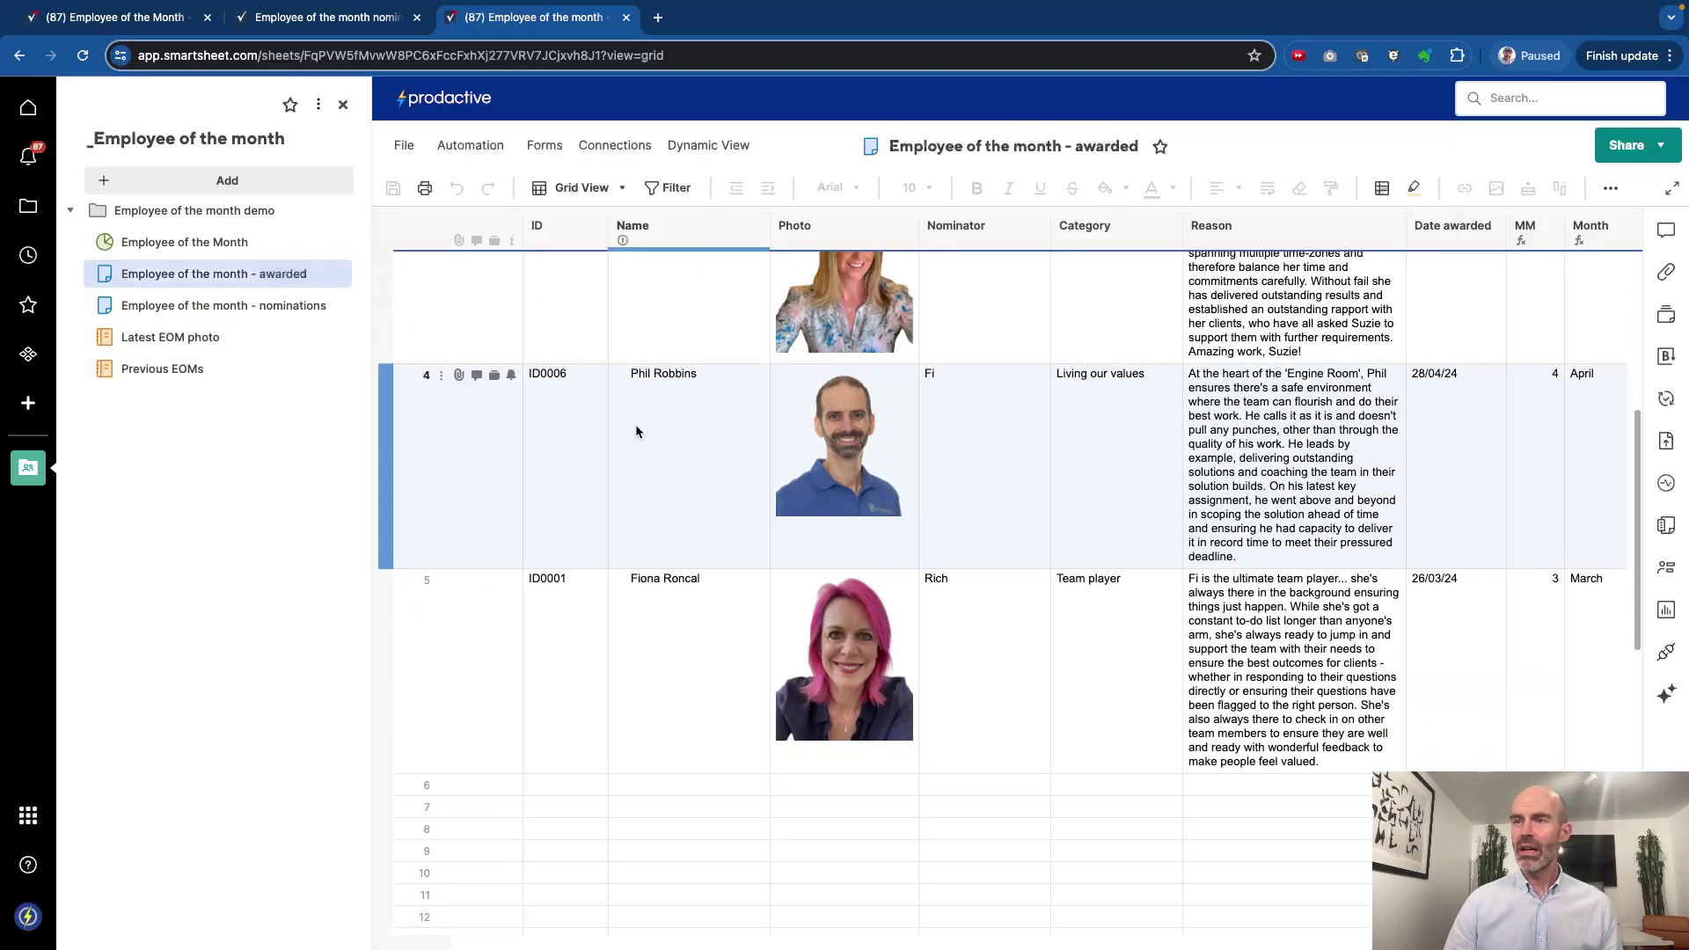
scroll(635, 424, up, 4)
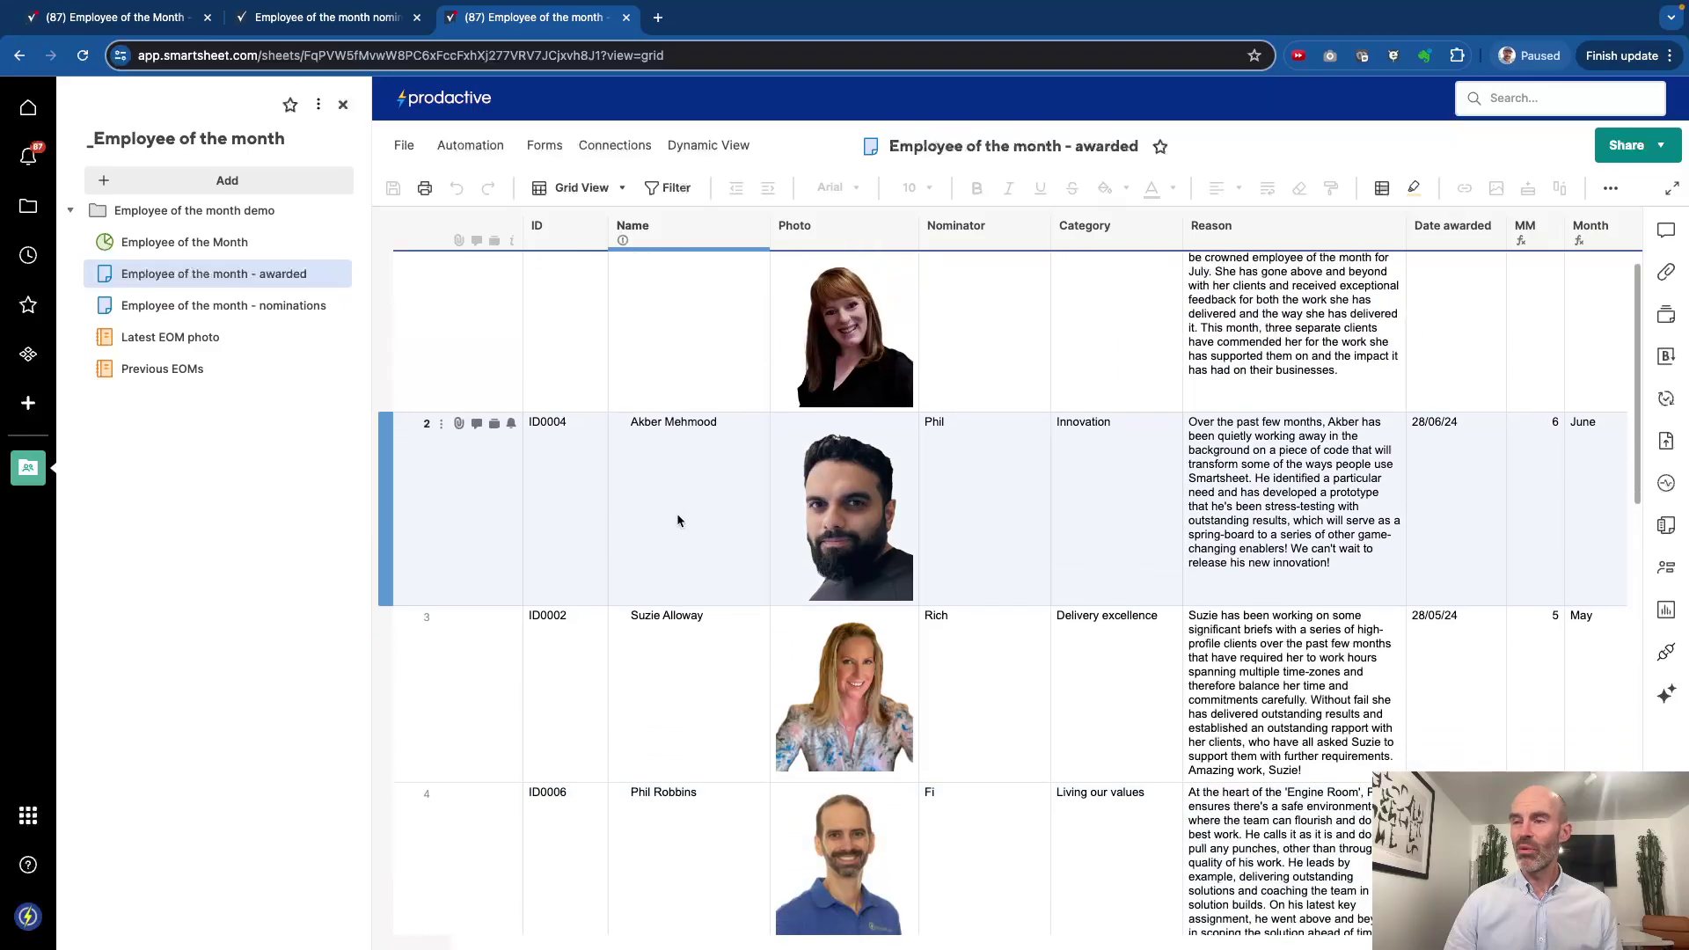
scroll(677, 520, down, 7)
scroll(704, 537, up, 5)
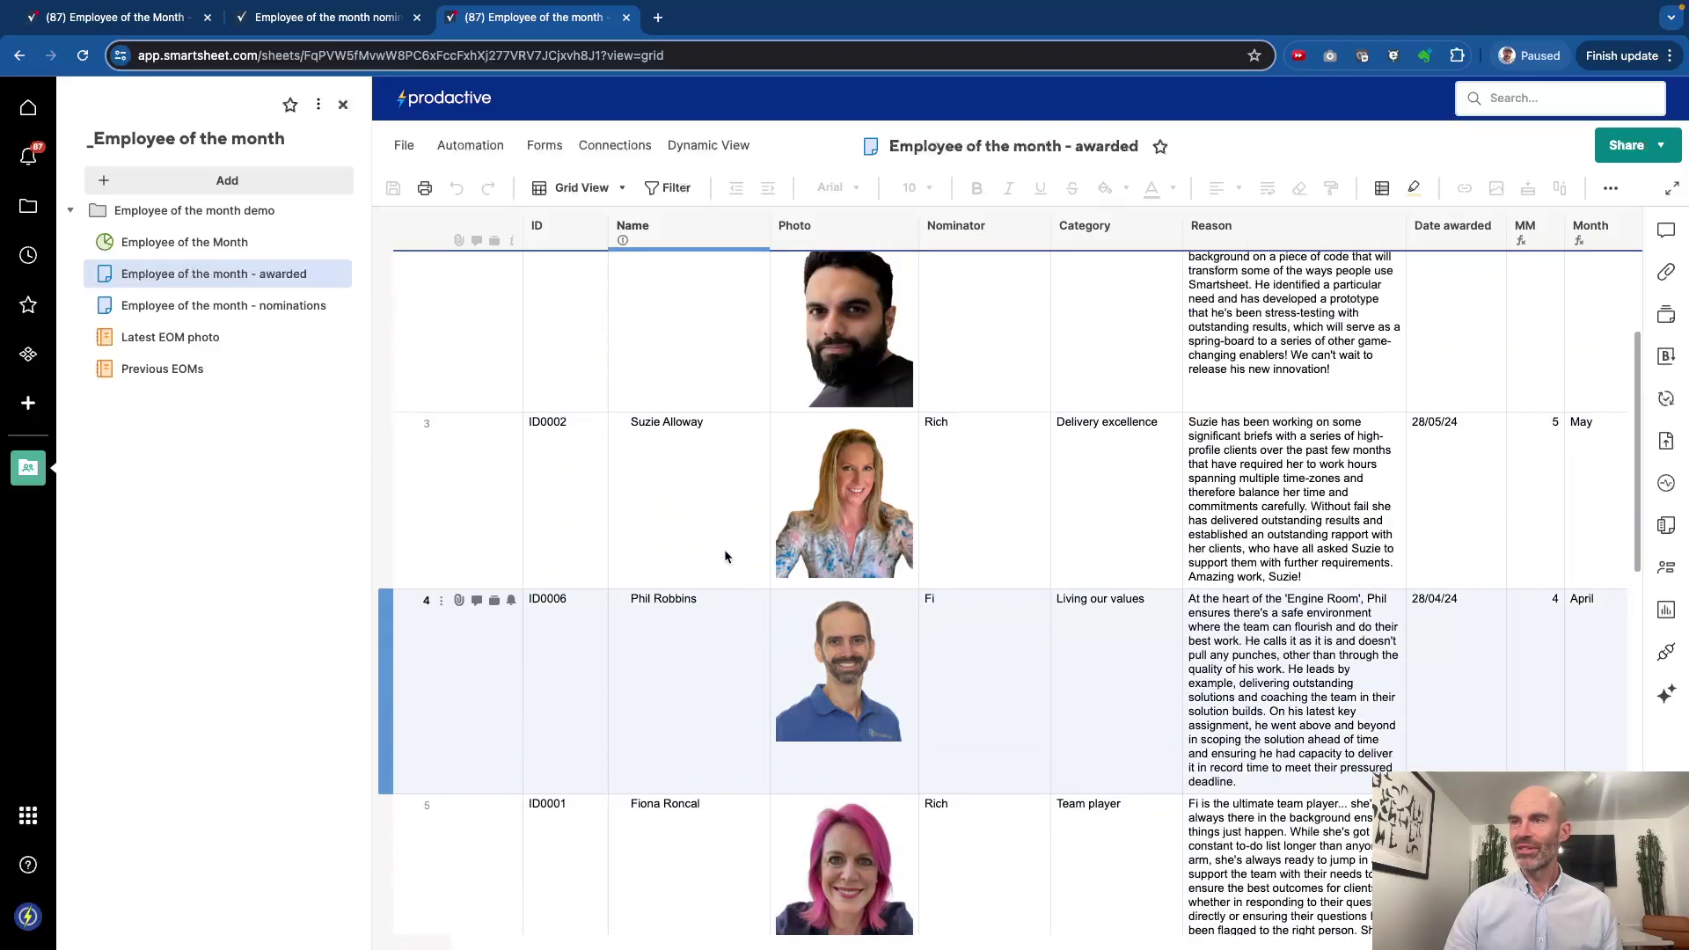
scroll(725, 556, left, 1)
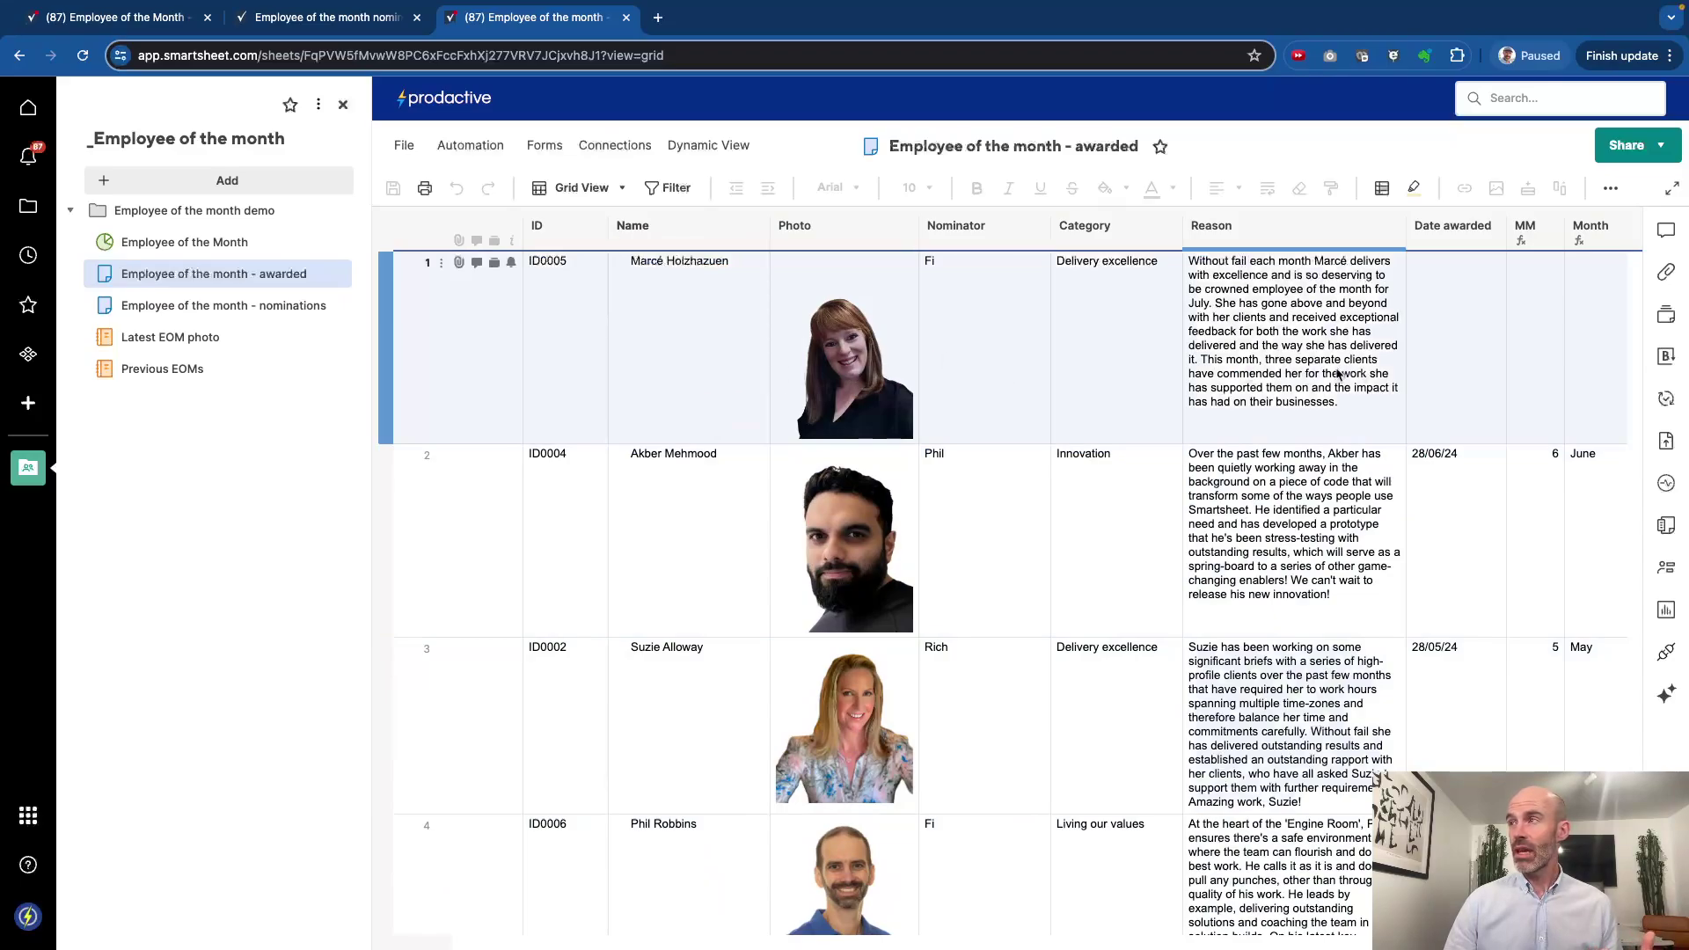
click(1427, 359)
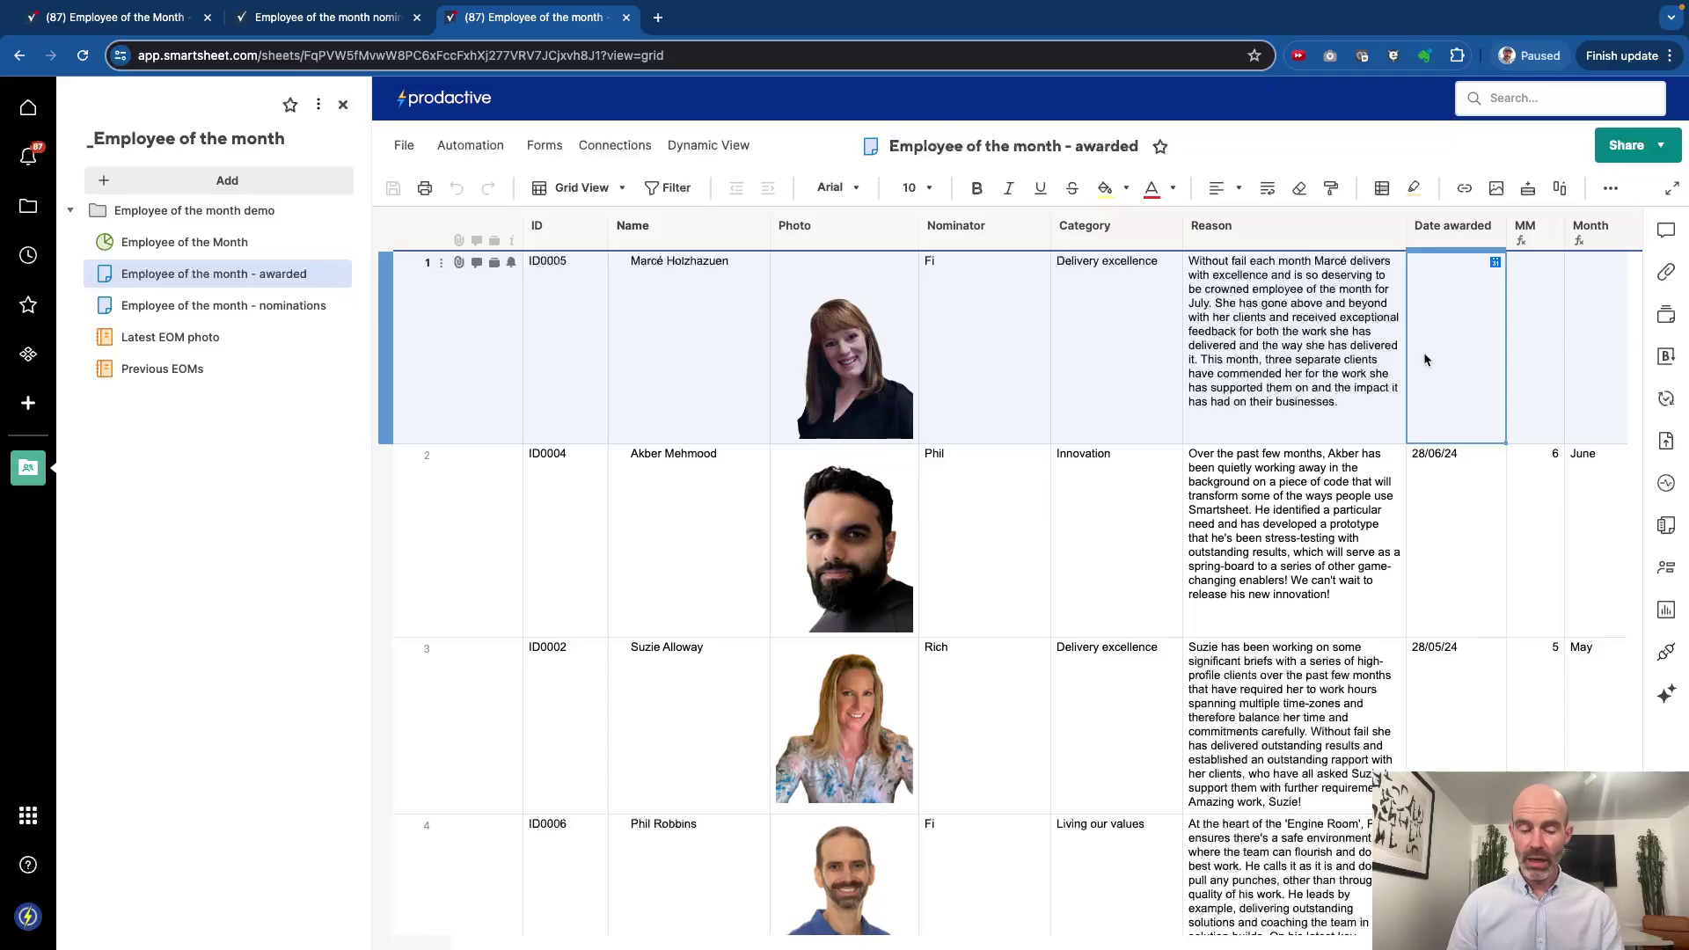
text(3)
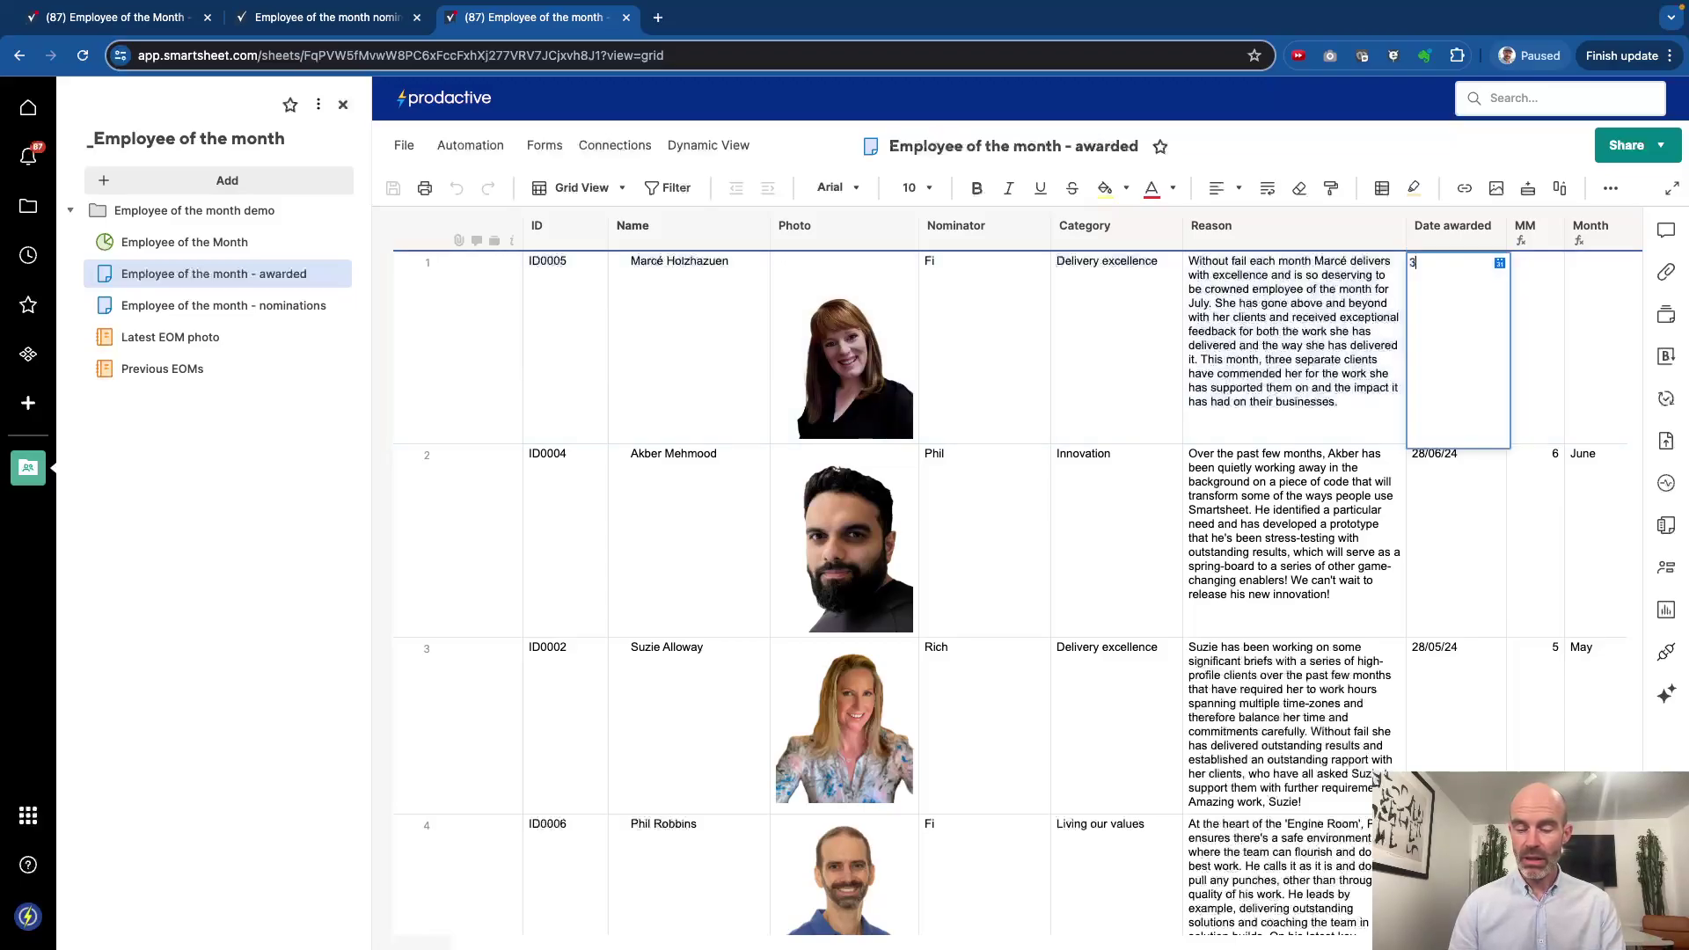
key(BackSpace)
key(BackSpace)
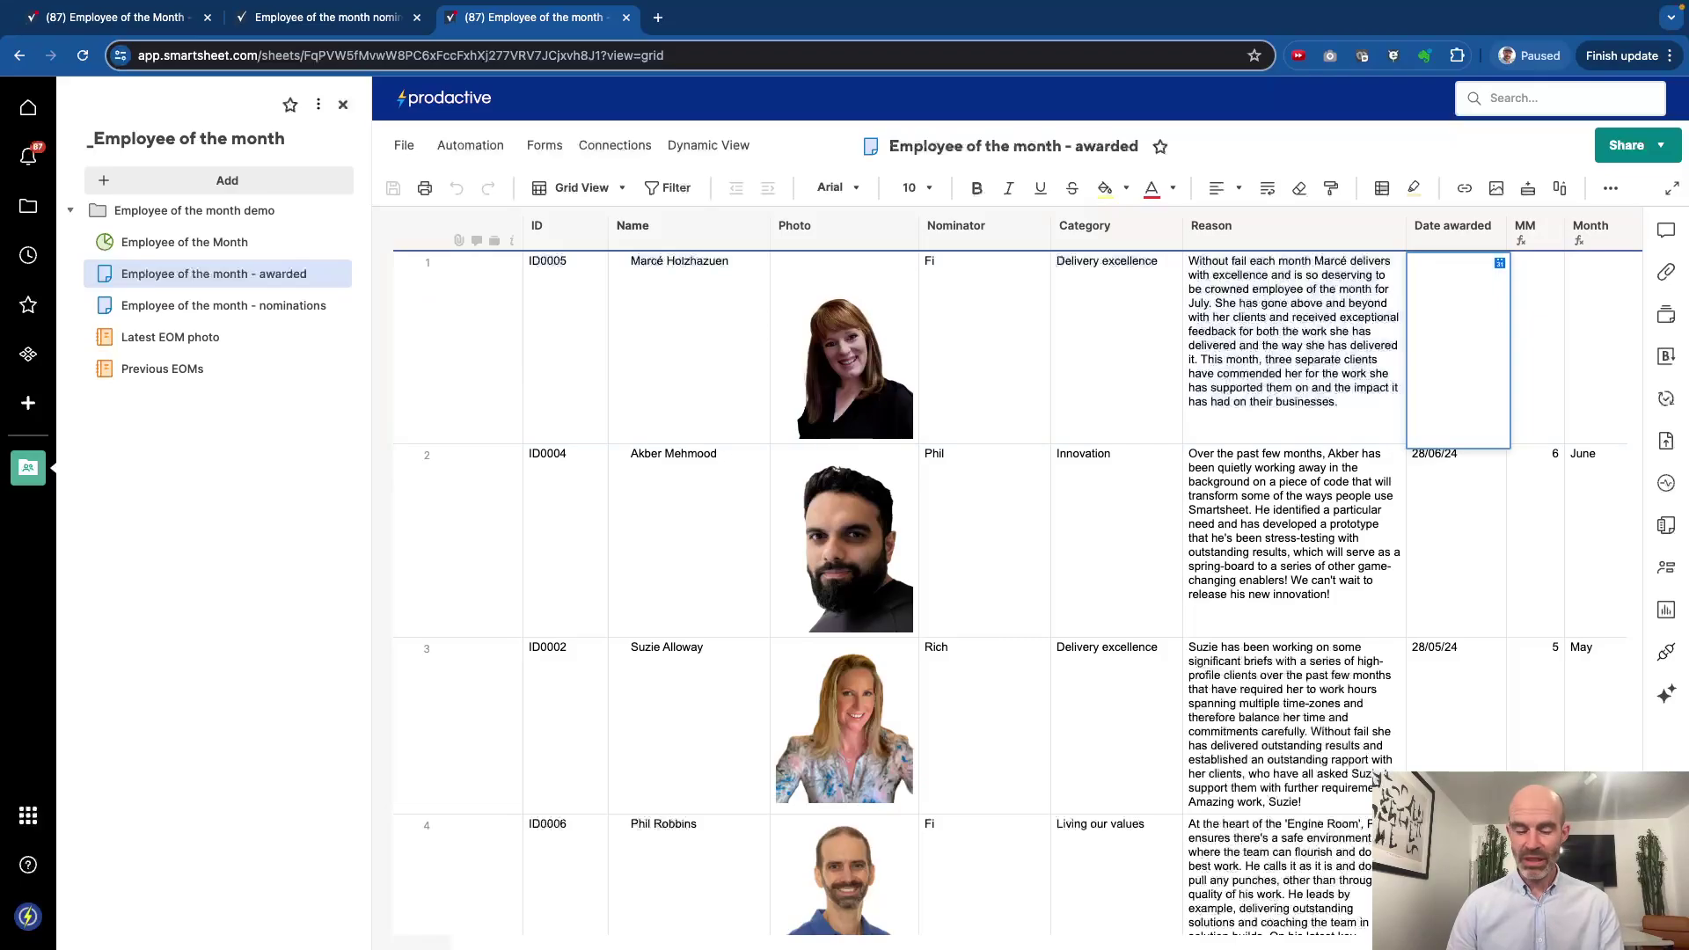
key(Return)
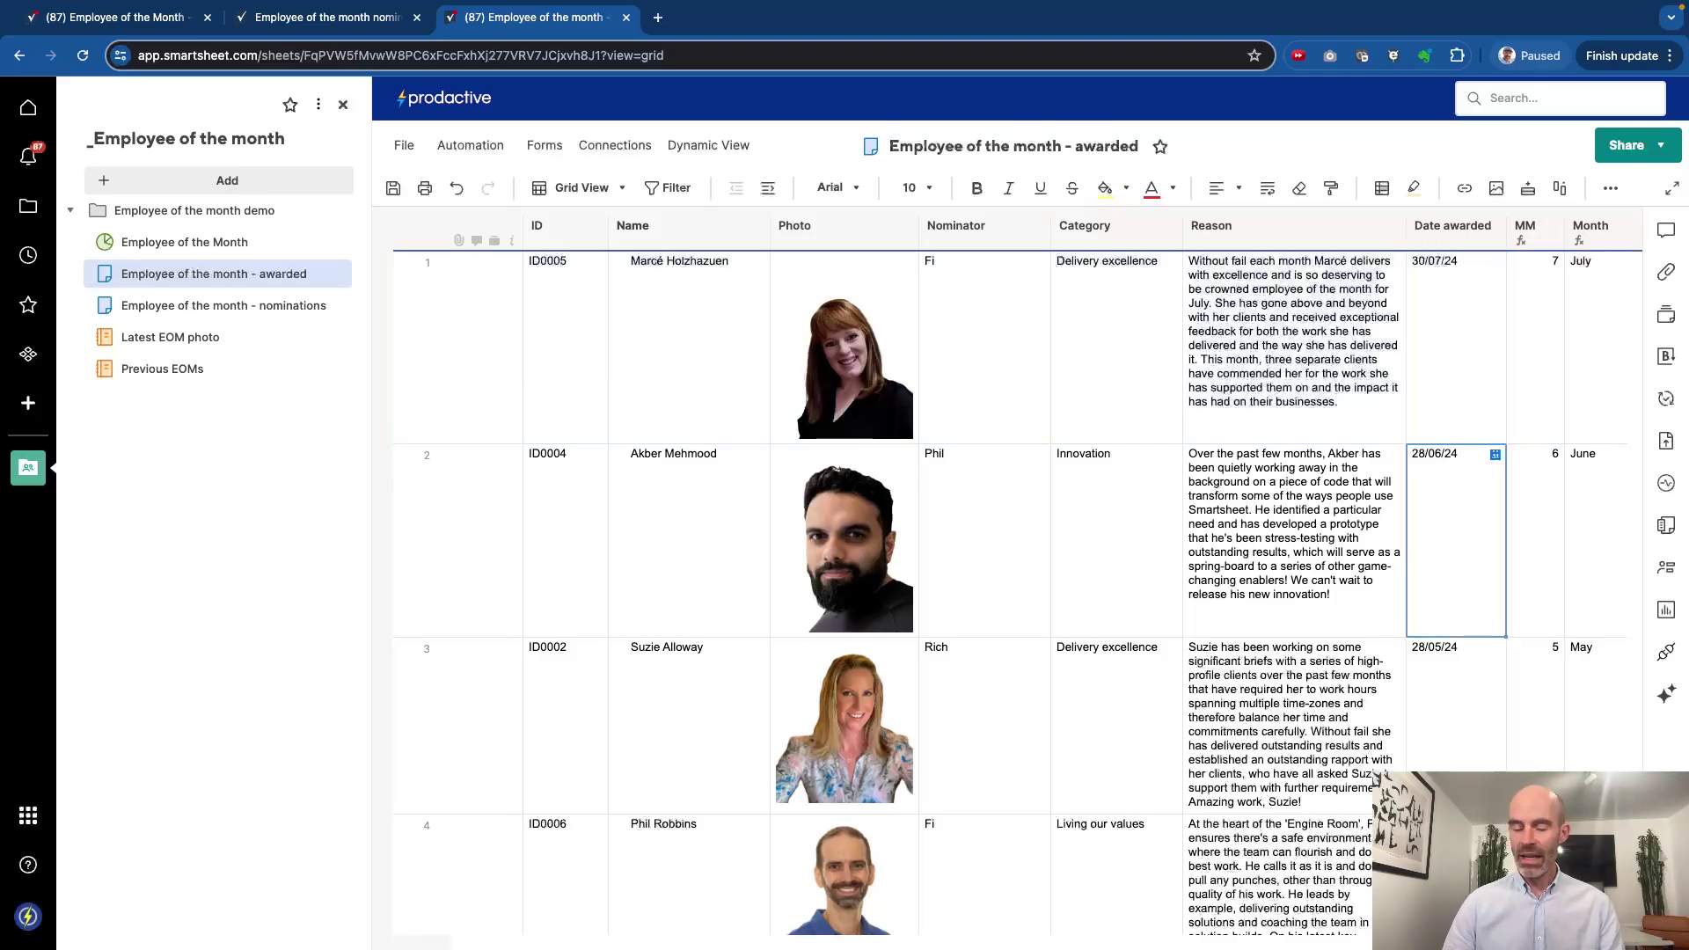
click(1588, 298)
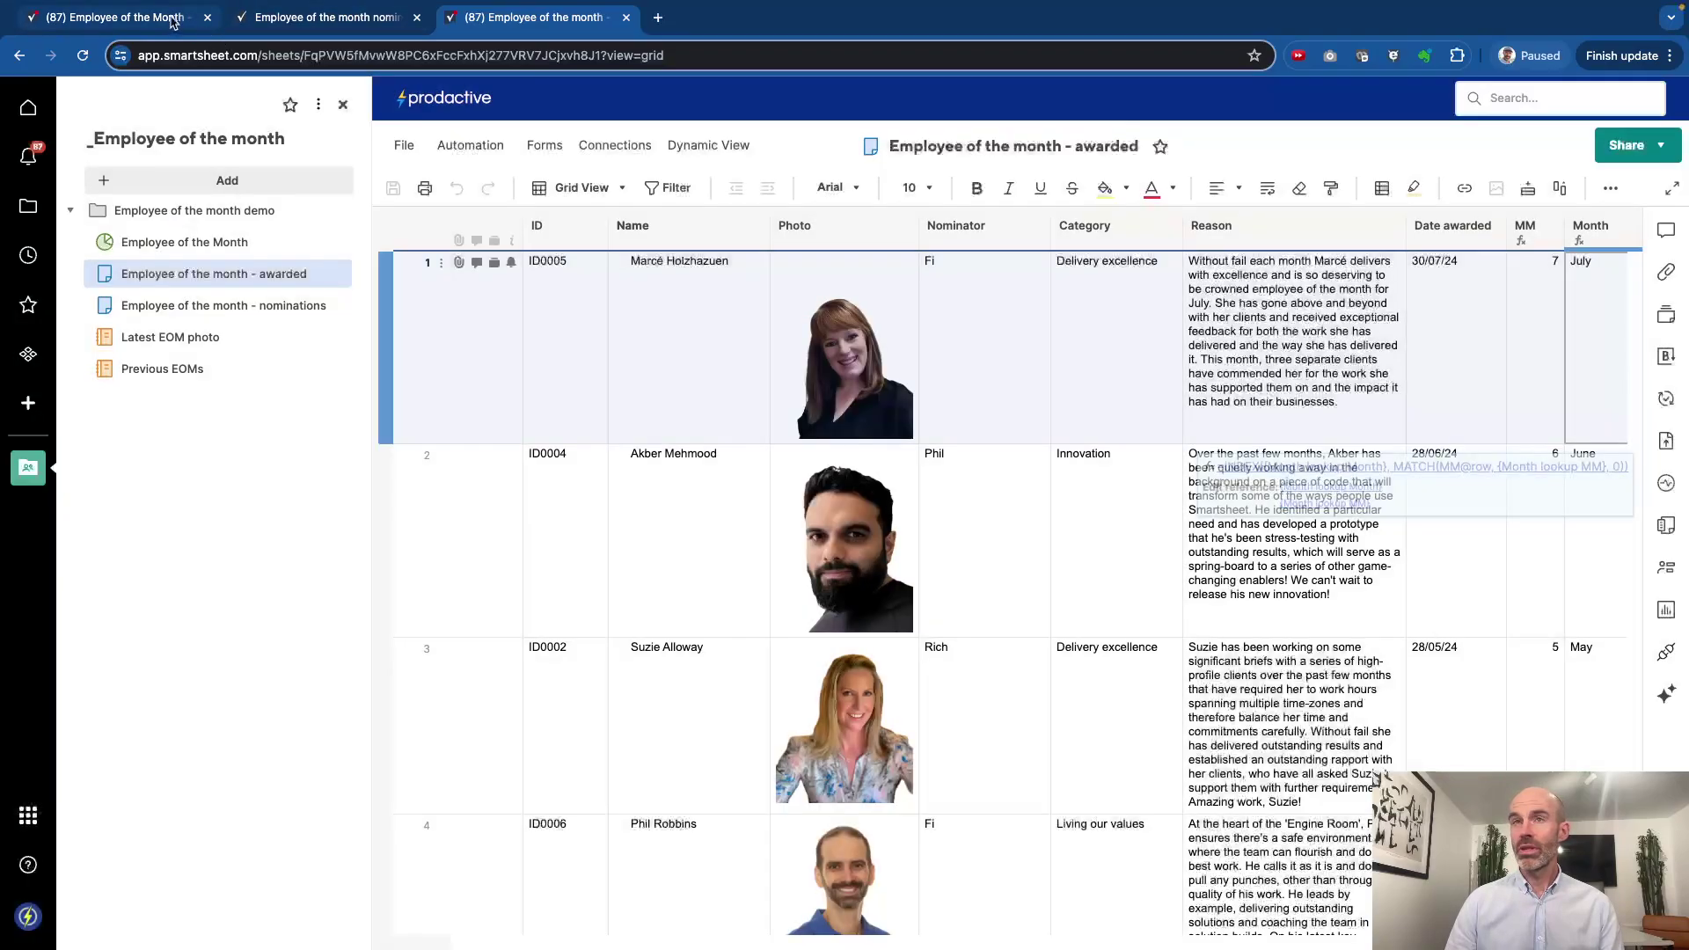
- Reload the dashboard and confirm July's winner is featured and June's appears under Previous Employees
click(174, 22)
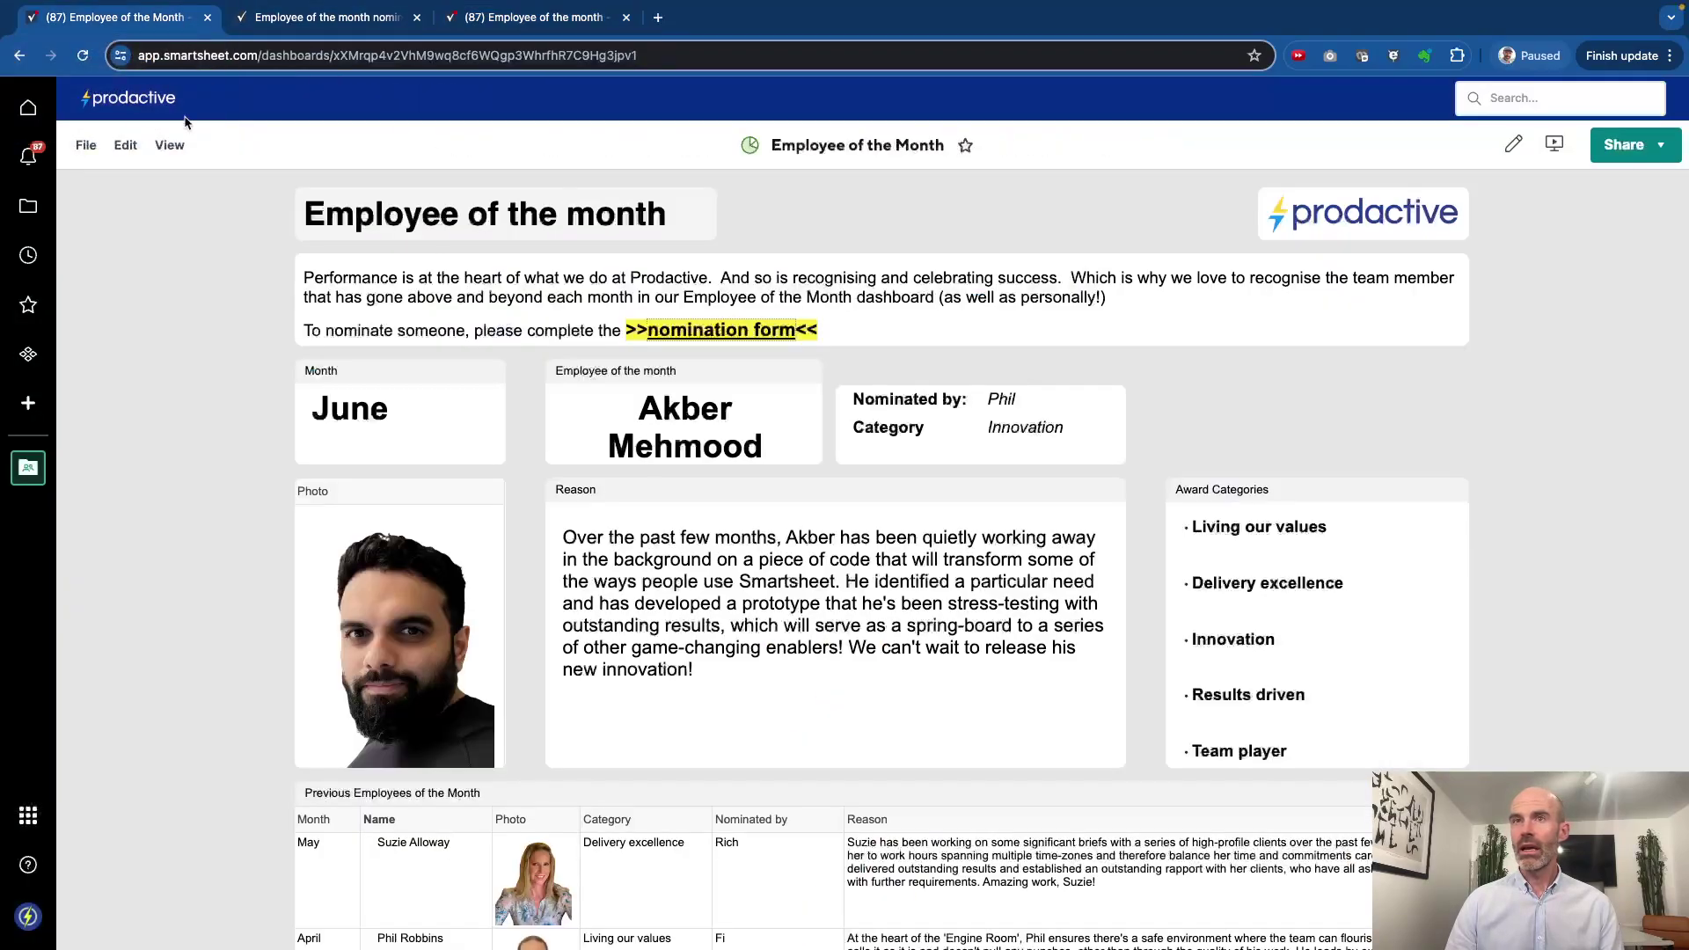
click(81, 54)
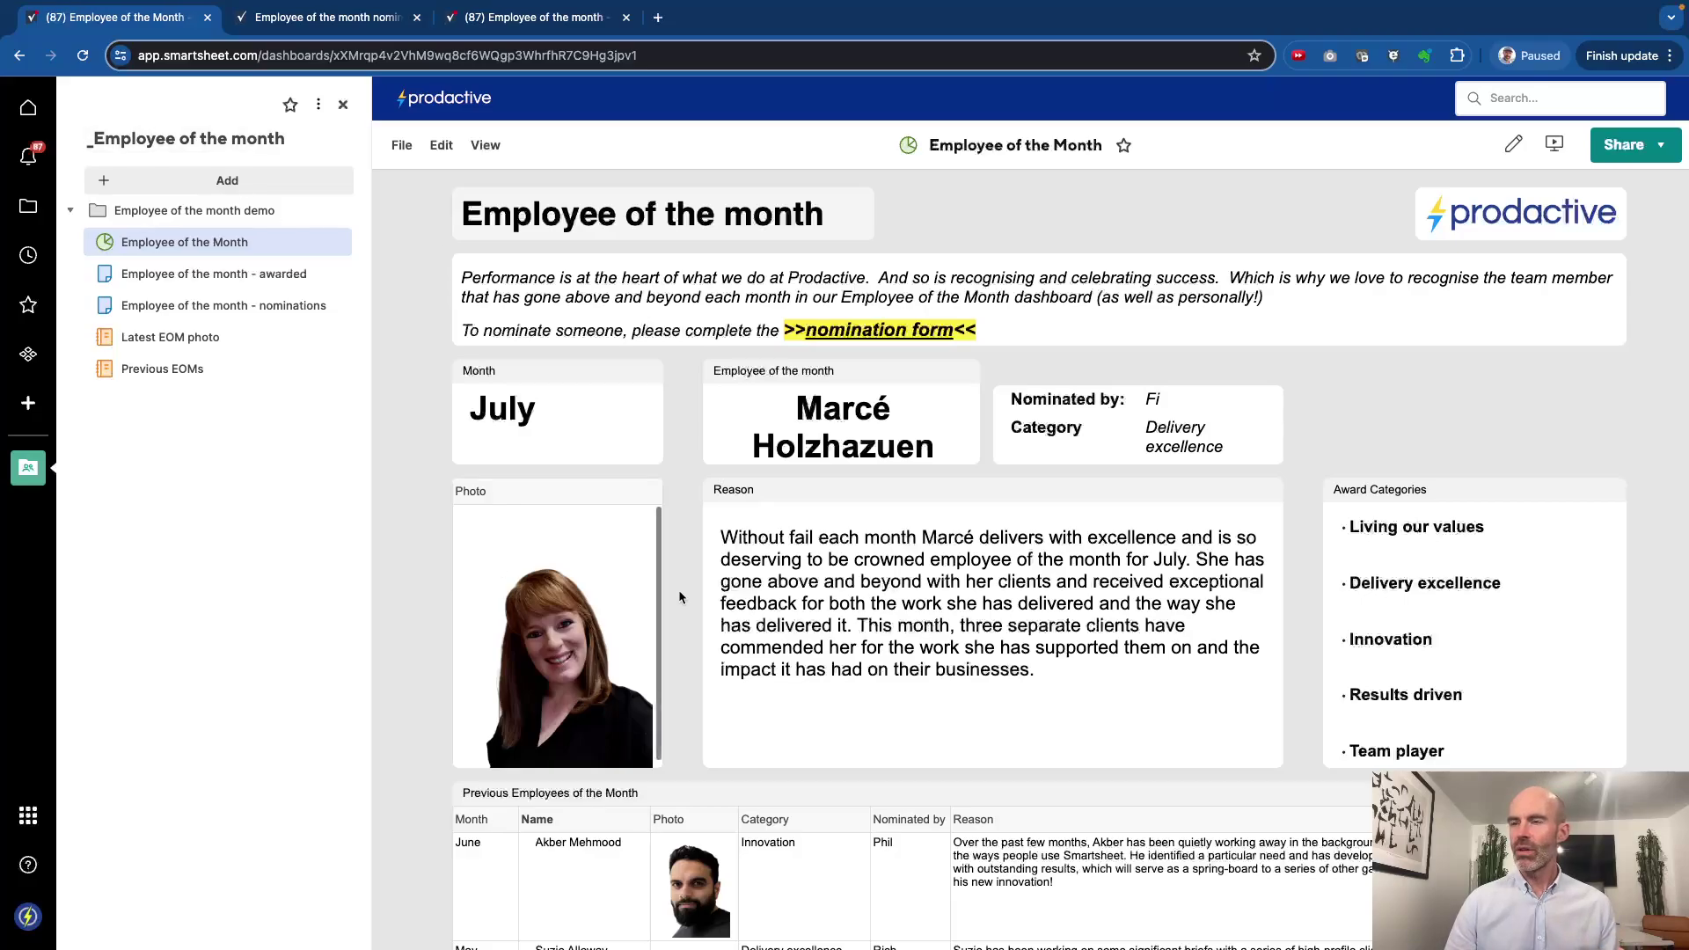
scroll(770, 691, down, 5)
scroll(771, 691, down, 1)
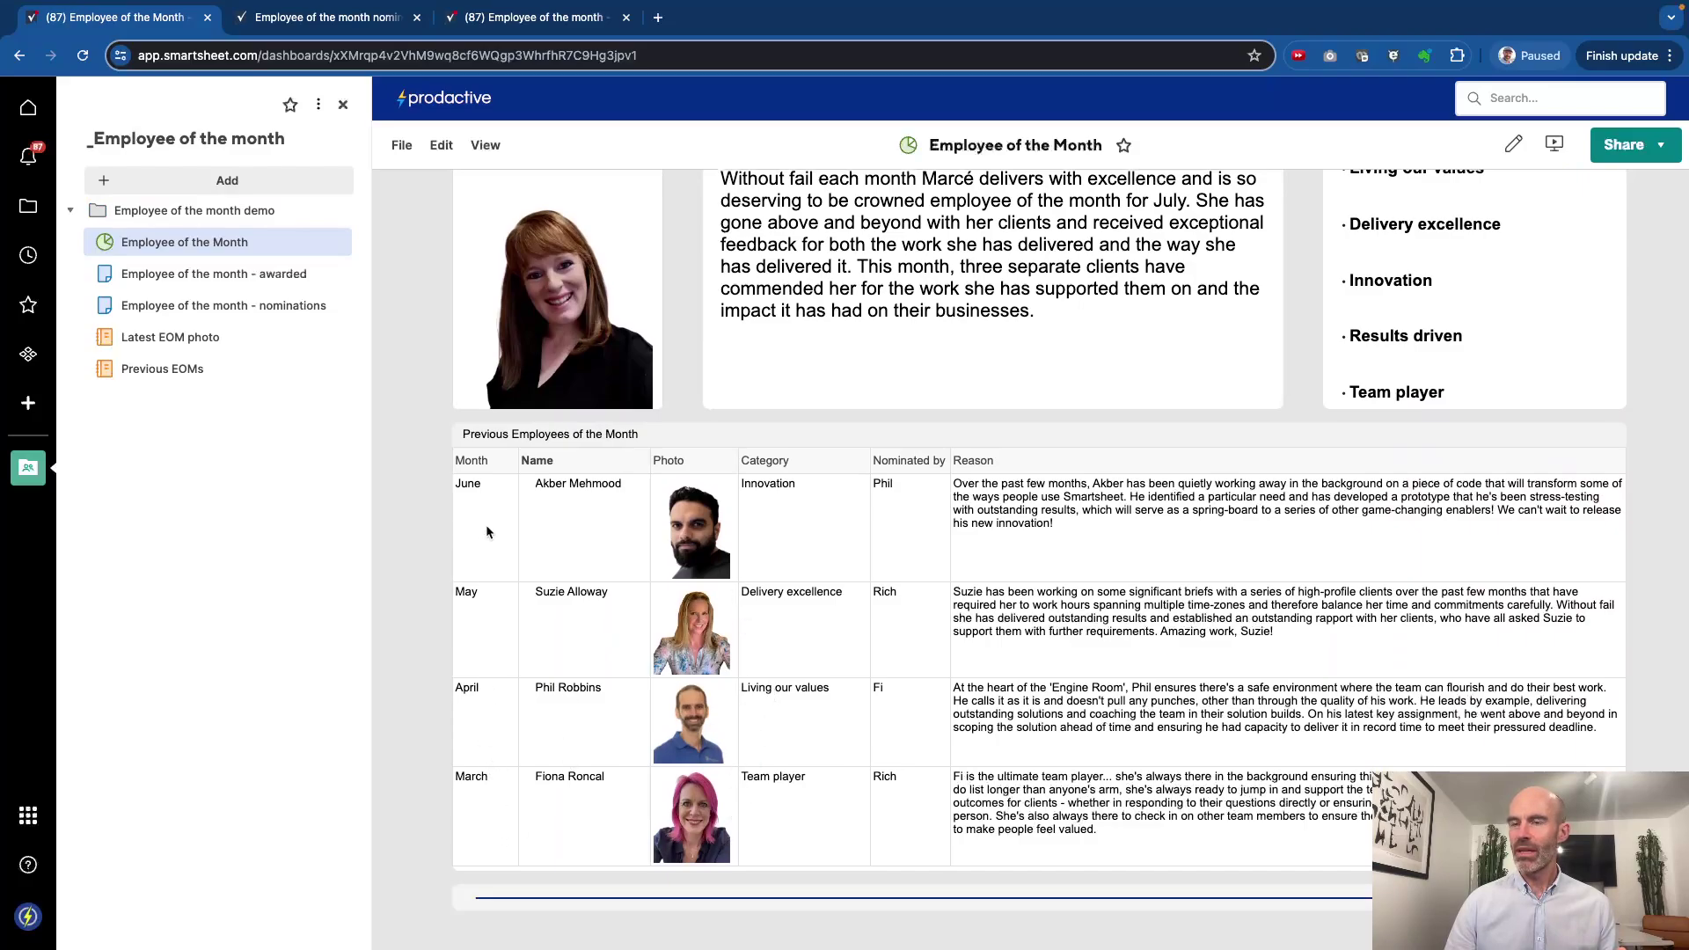
scroll(493, 531, up, 3)
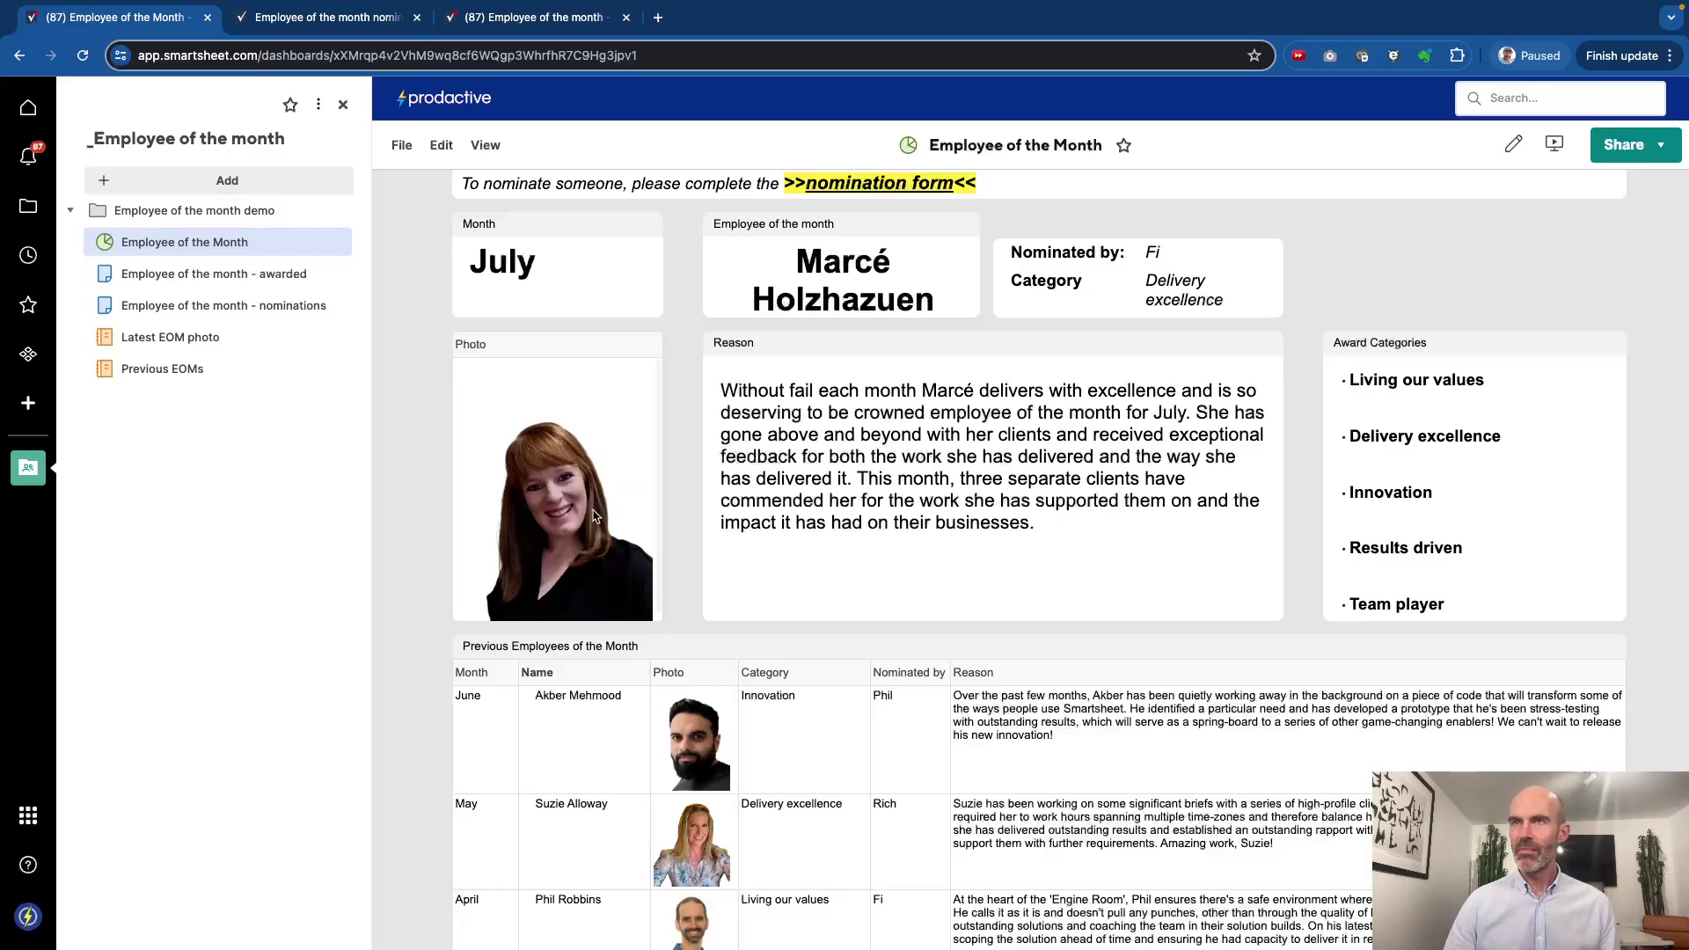
- Inspect the INDEX/COLLECT formulas behind the Sheet Summary's Name, Nominated by, Category and Reason fields
click(365, 19)
click(491, 16)
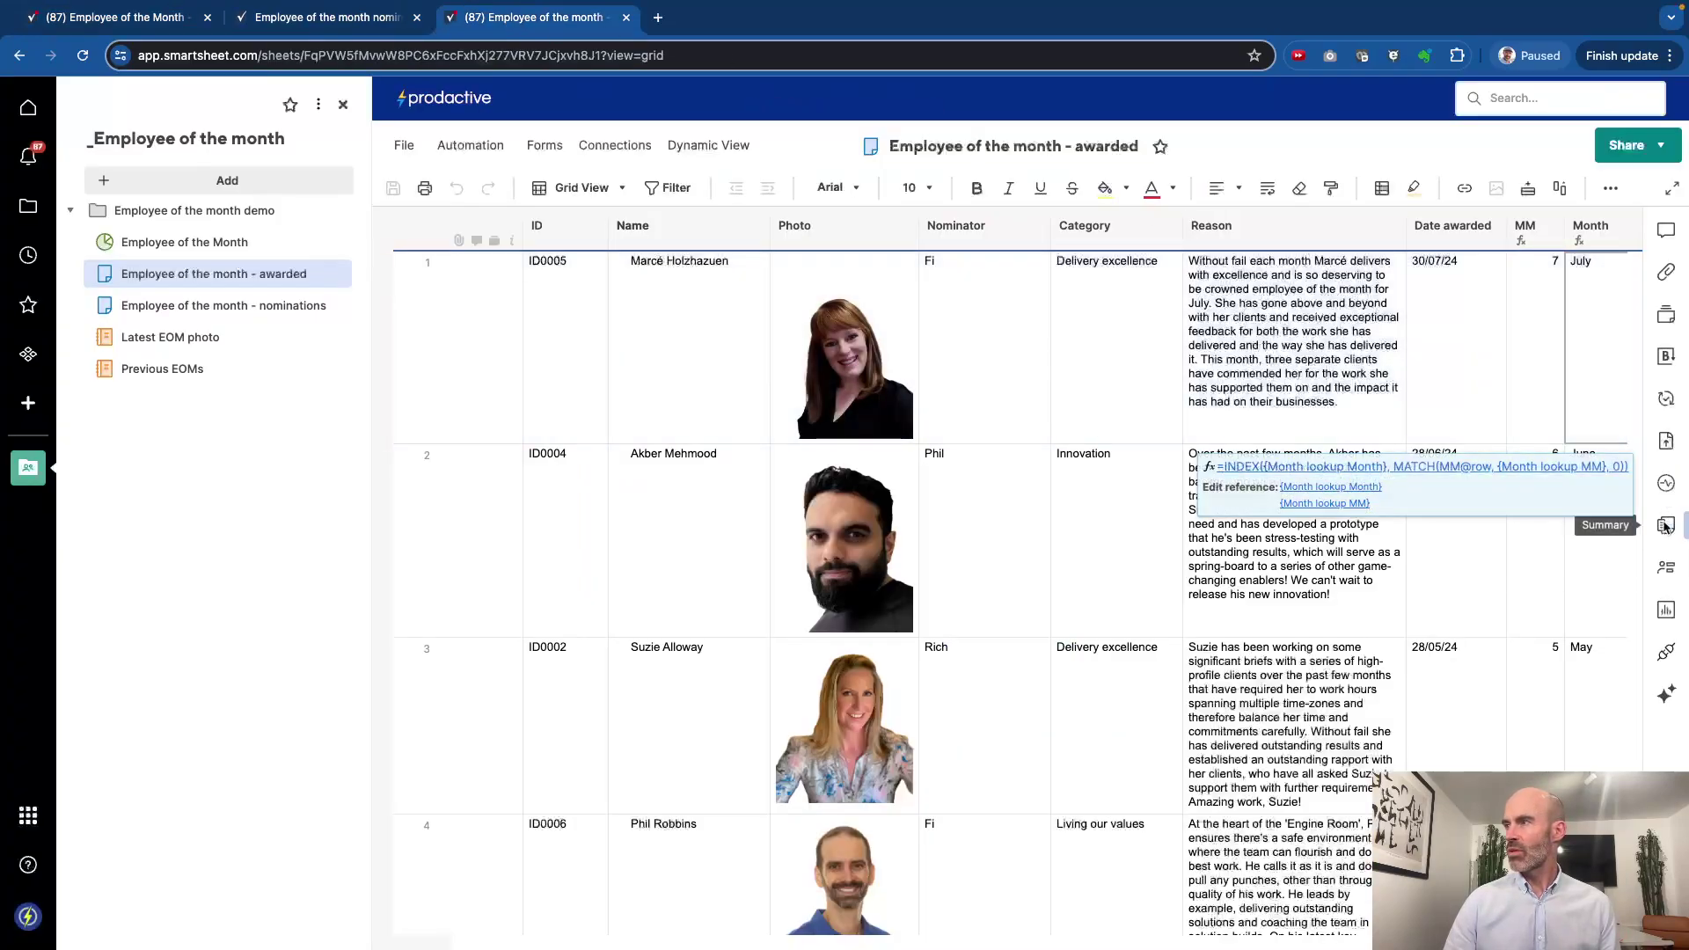
click(1666, 526)
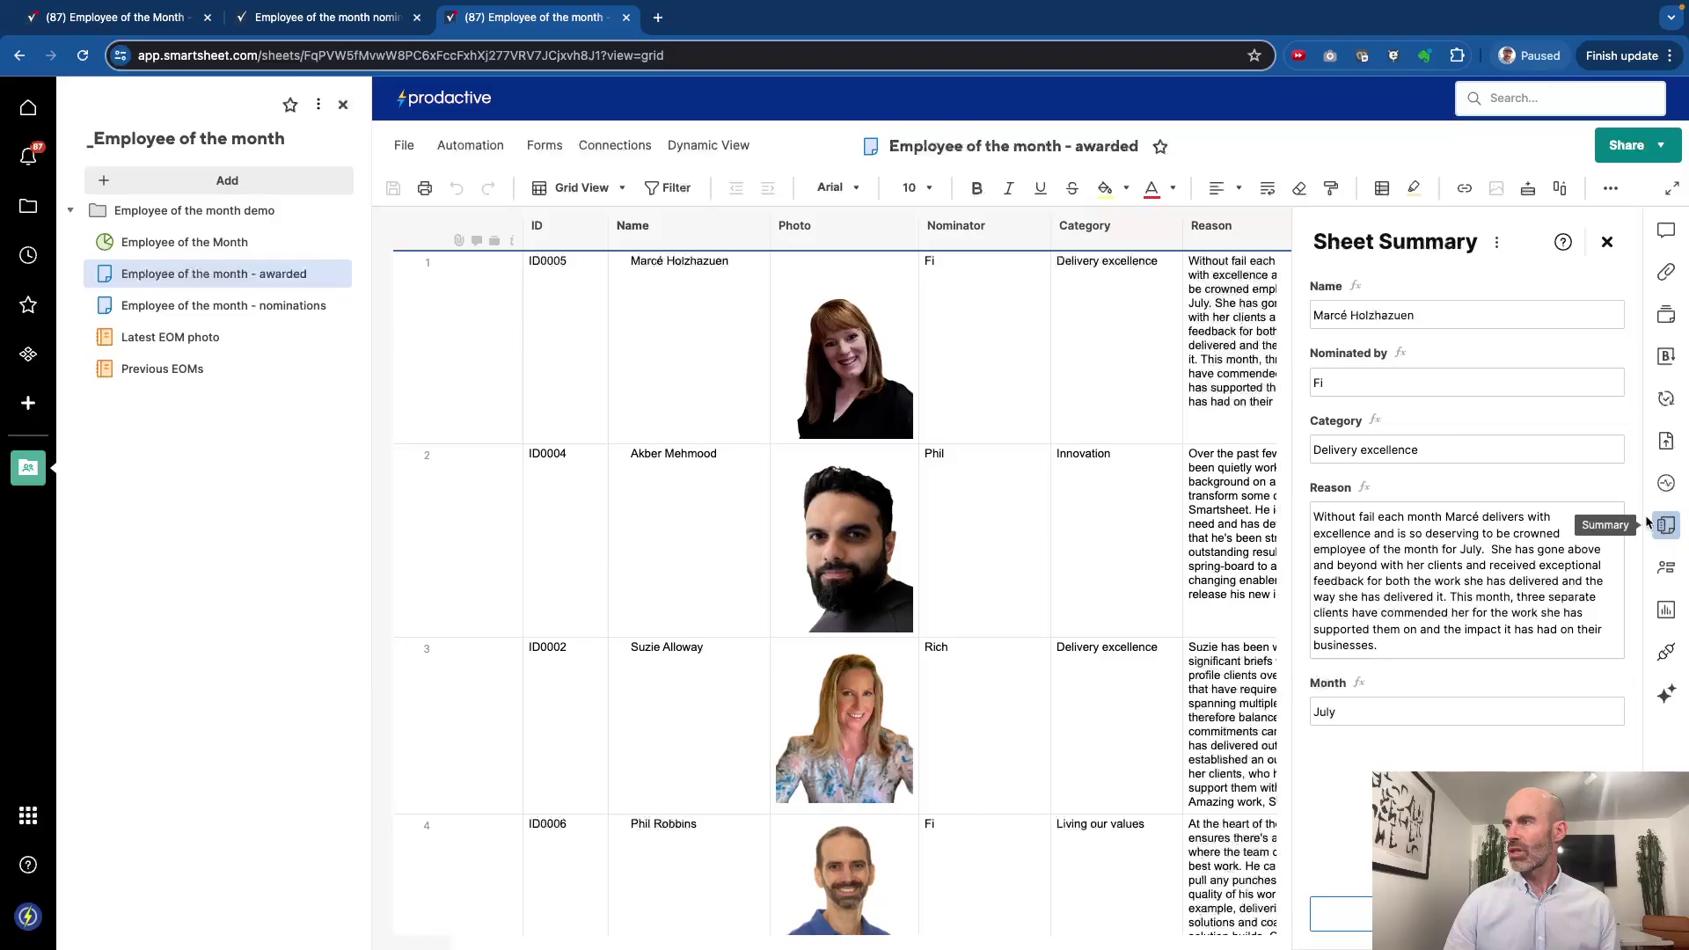
click(1397, 319)
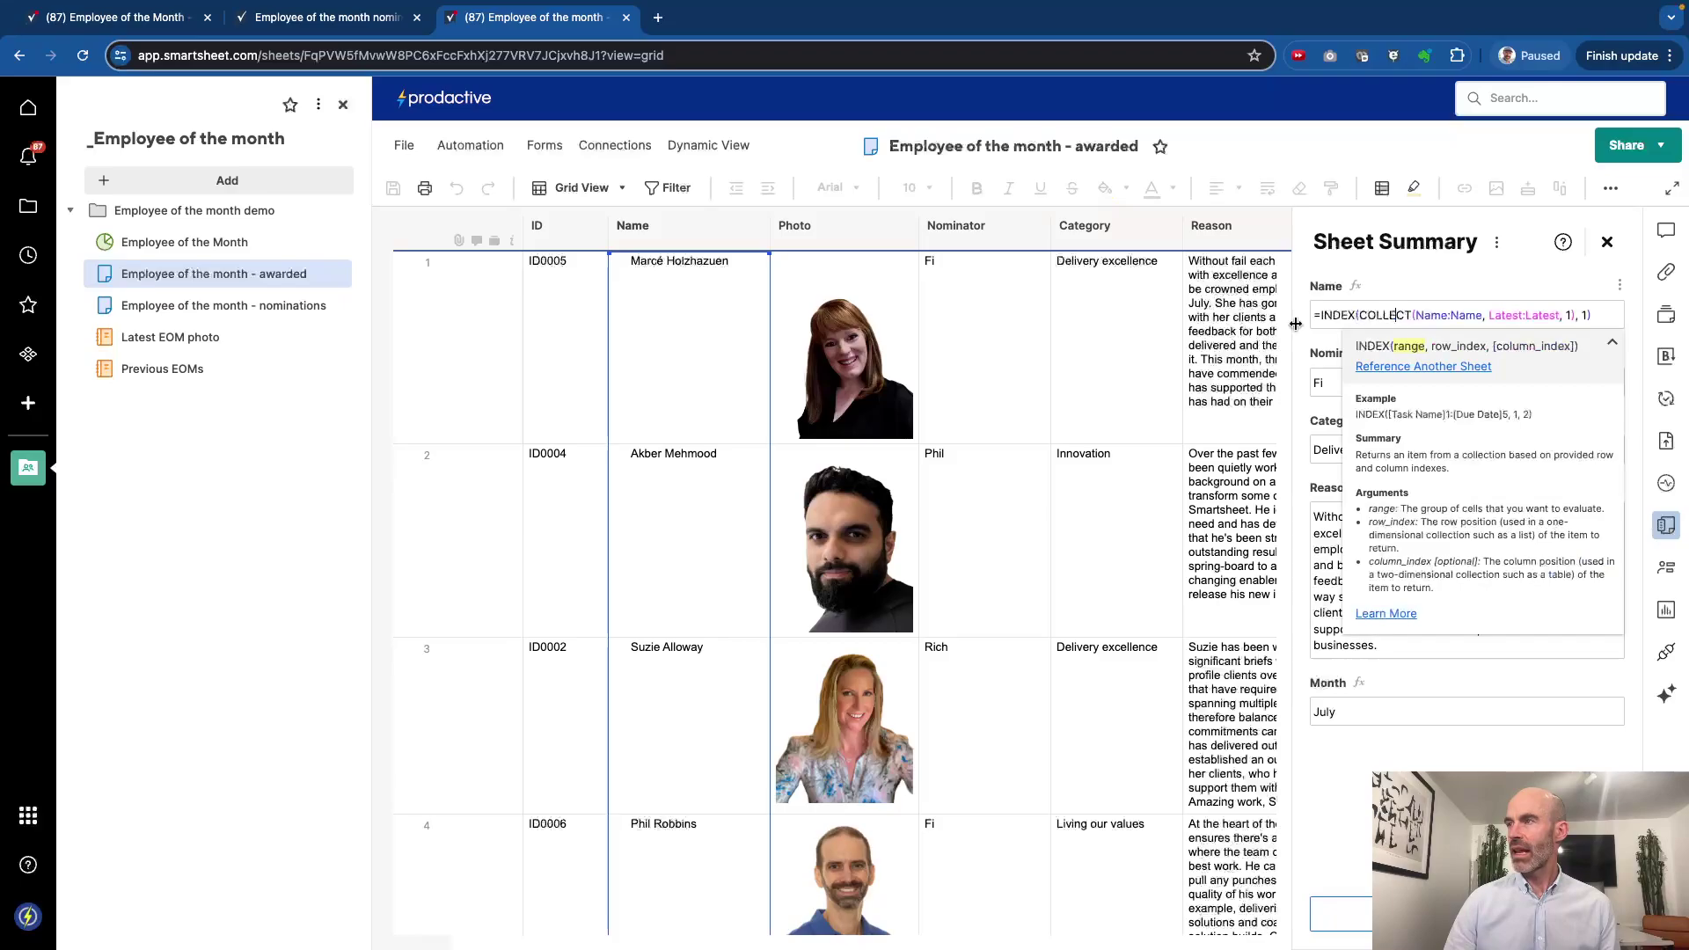
click(1116, 352)
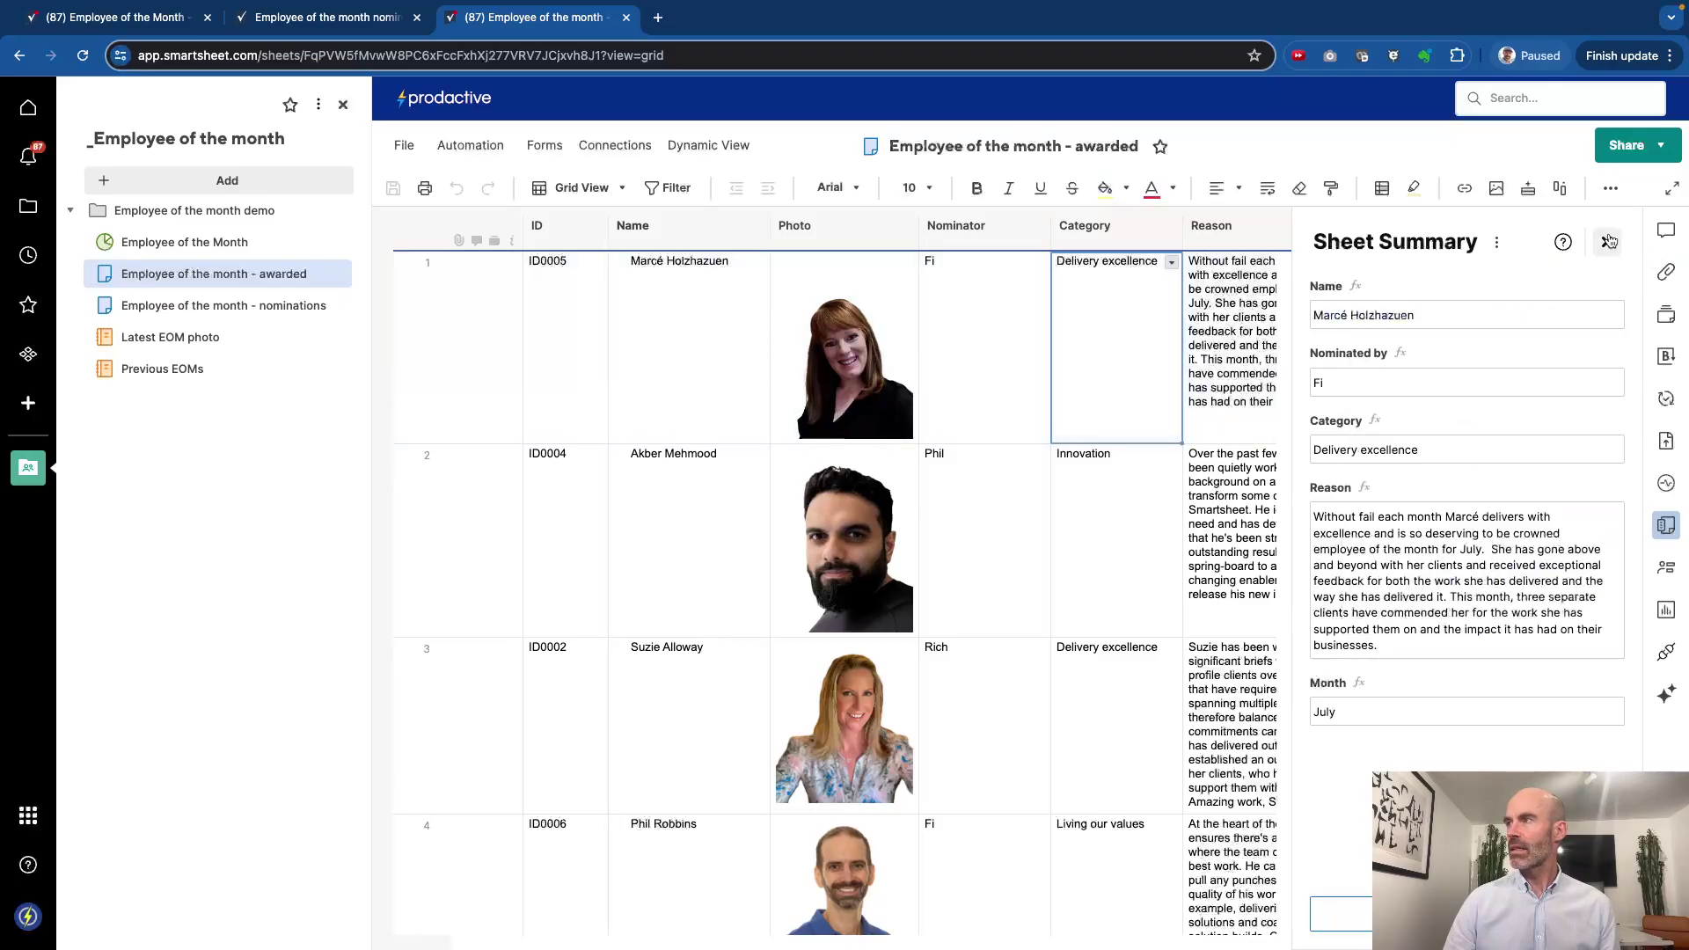
click(1387, 377)
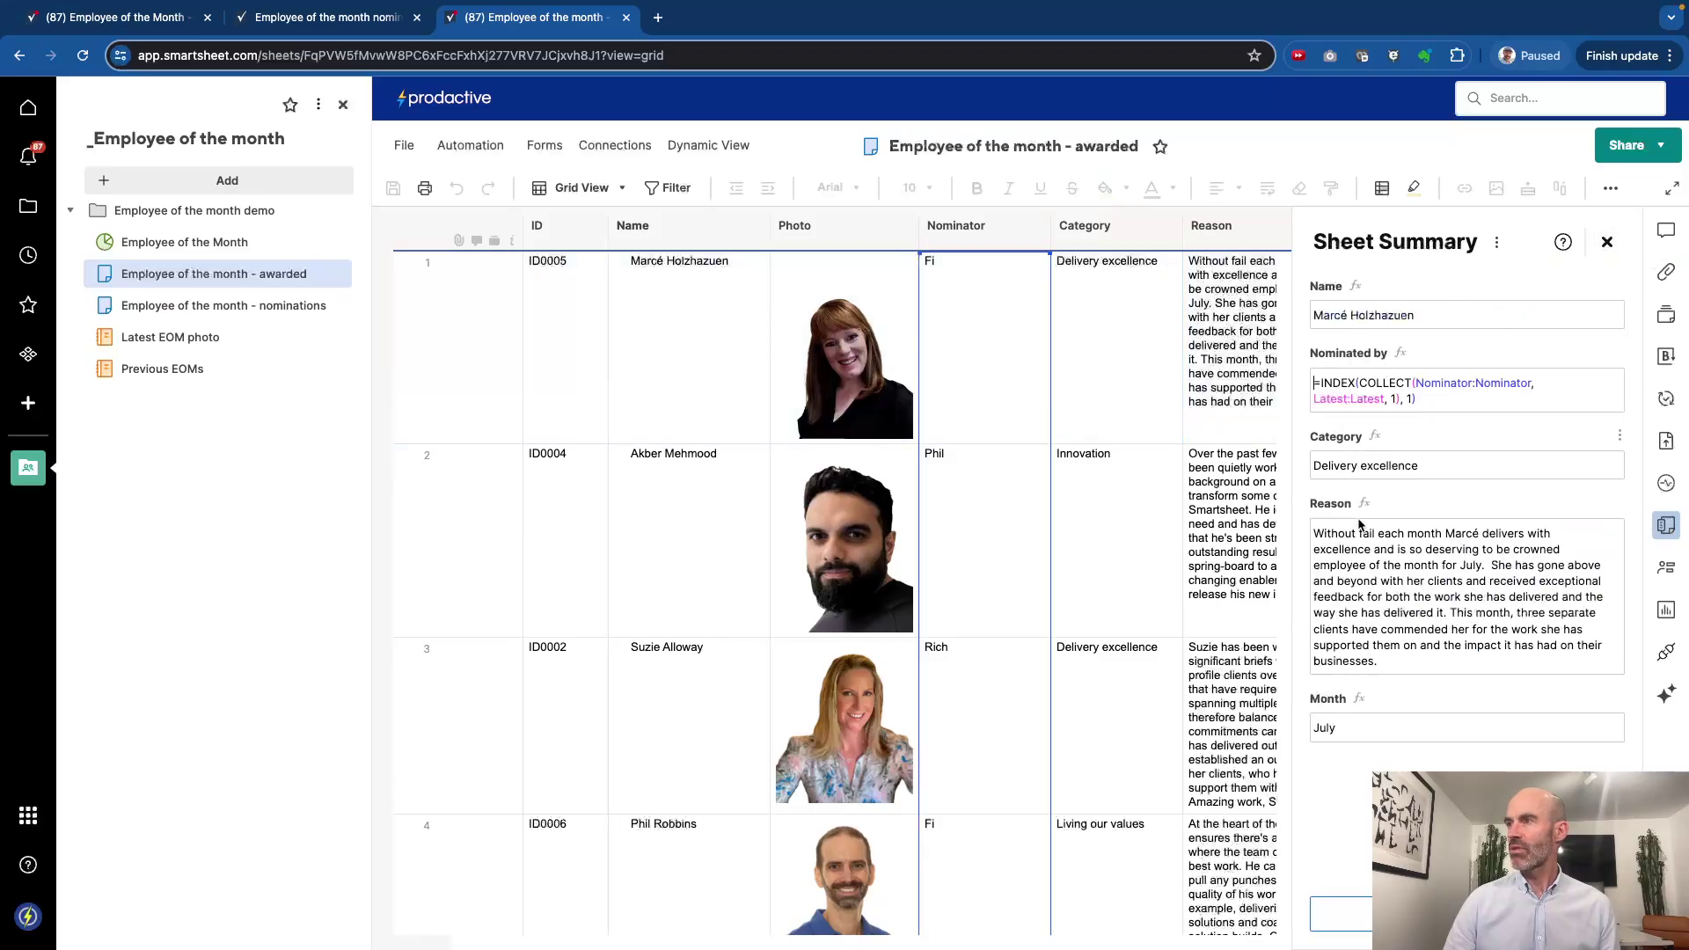
click(1385, 469)
click(1375, 567)
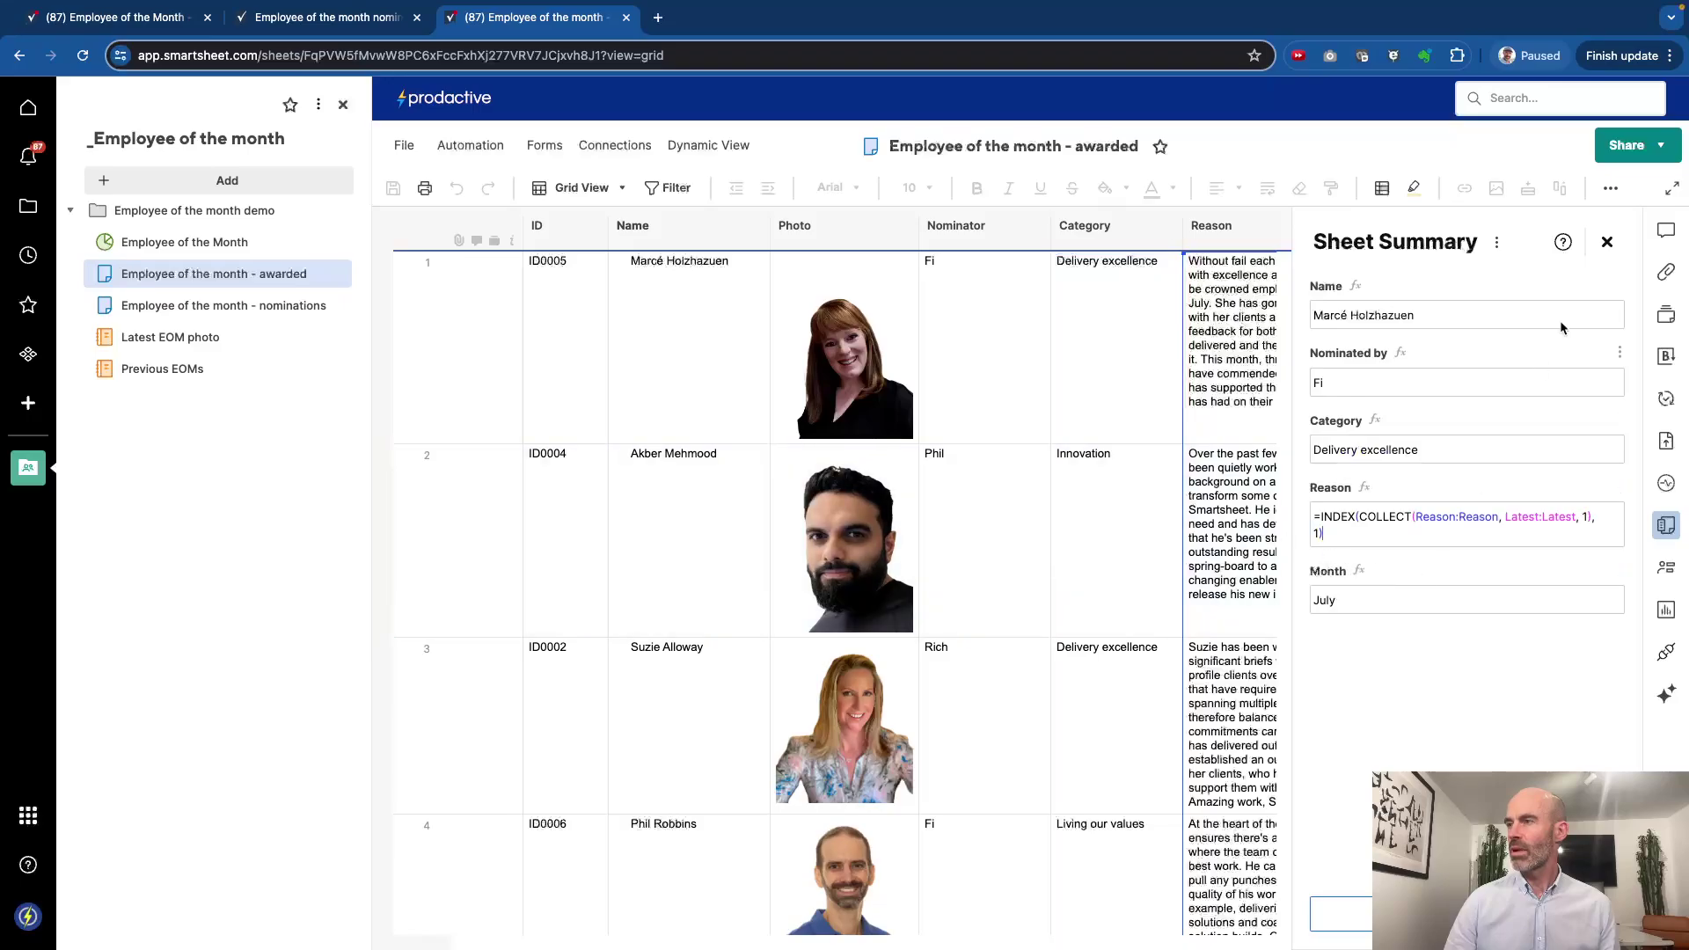
click(1607, 242)
- Check the Latest column formula flags only July's winner as the most recent award
scroll(1499, 385, right, 3)
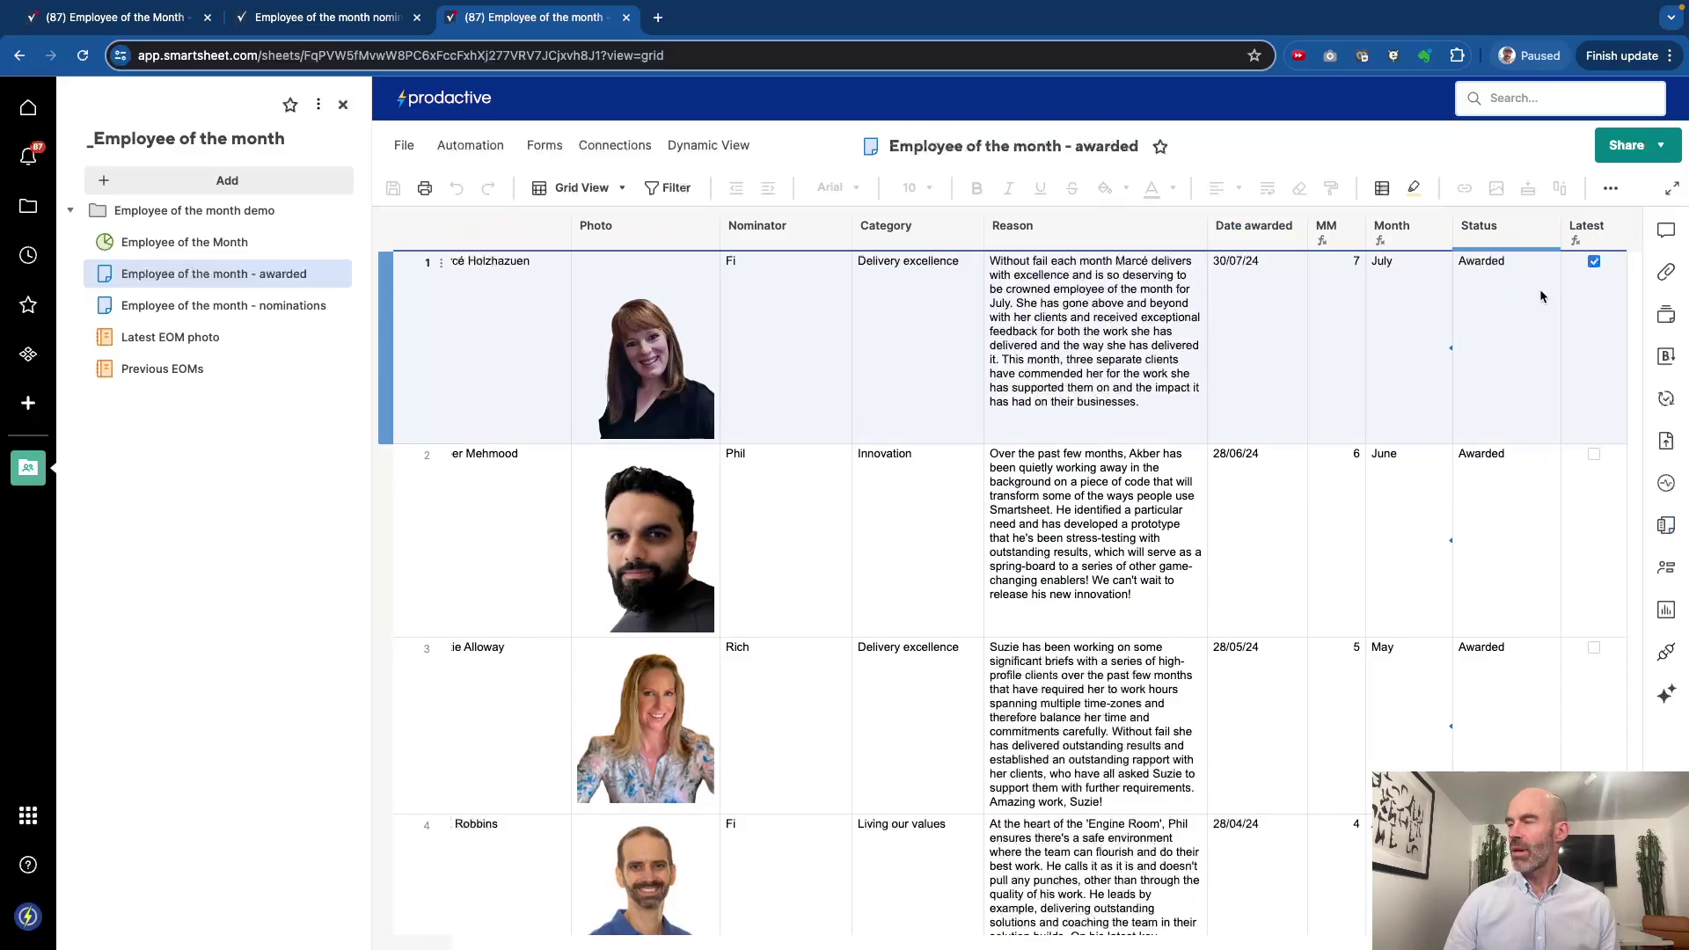
click(1581, 301)
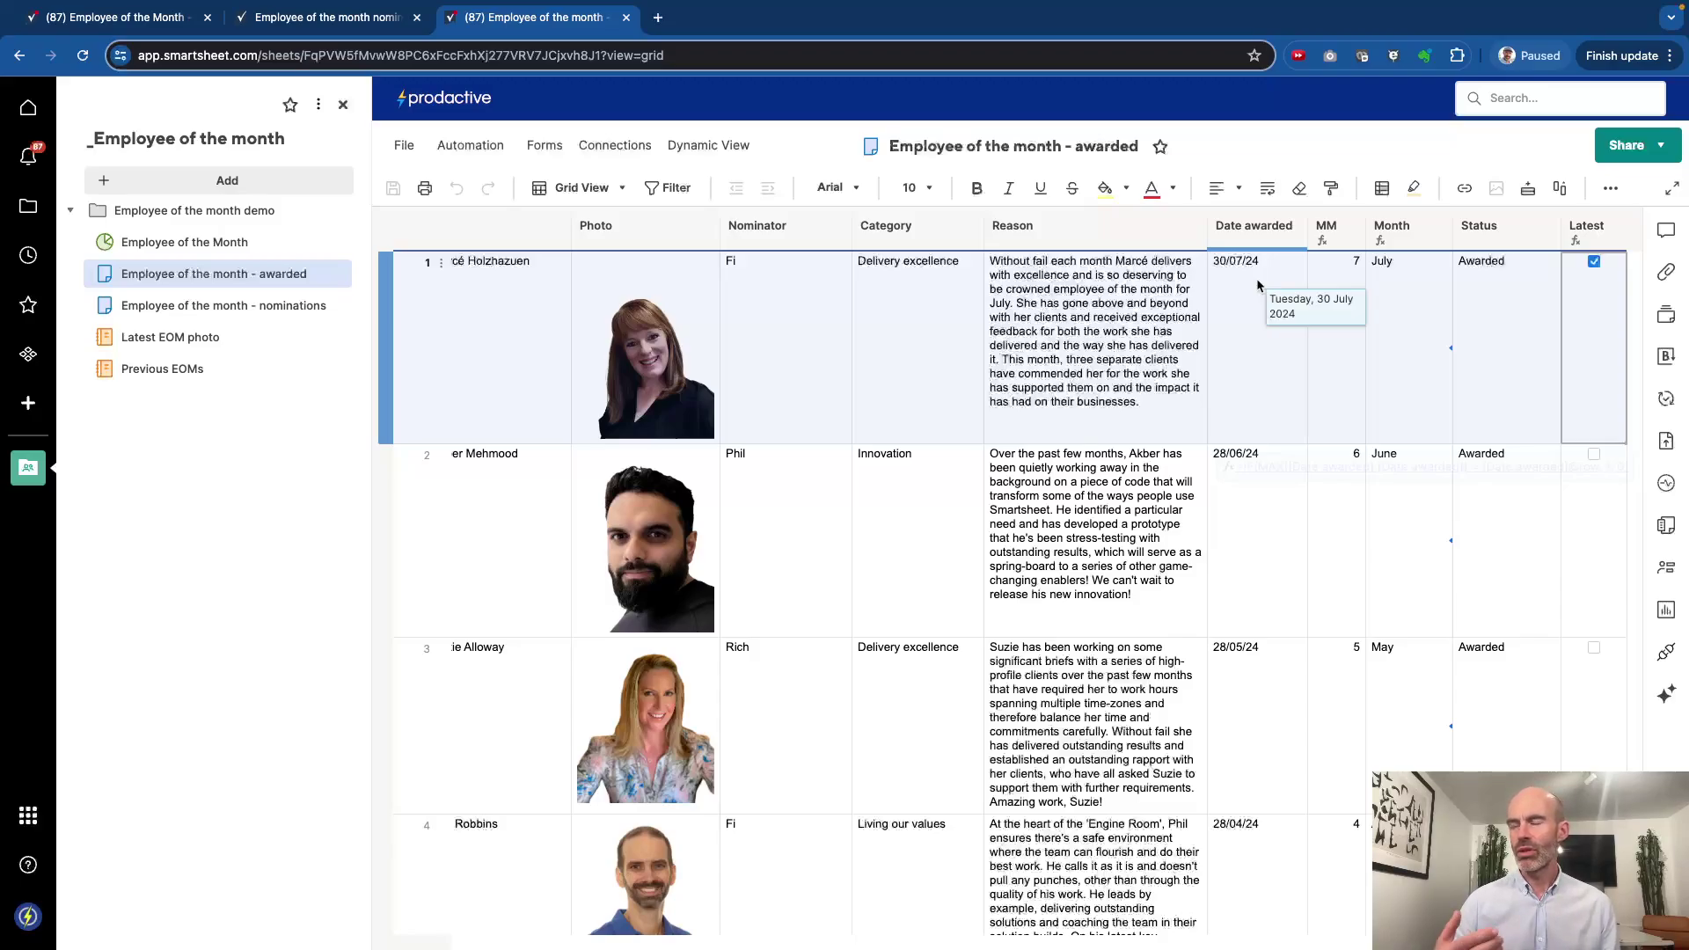
mouse_move(1560, 315)
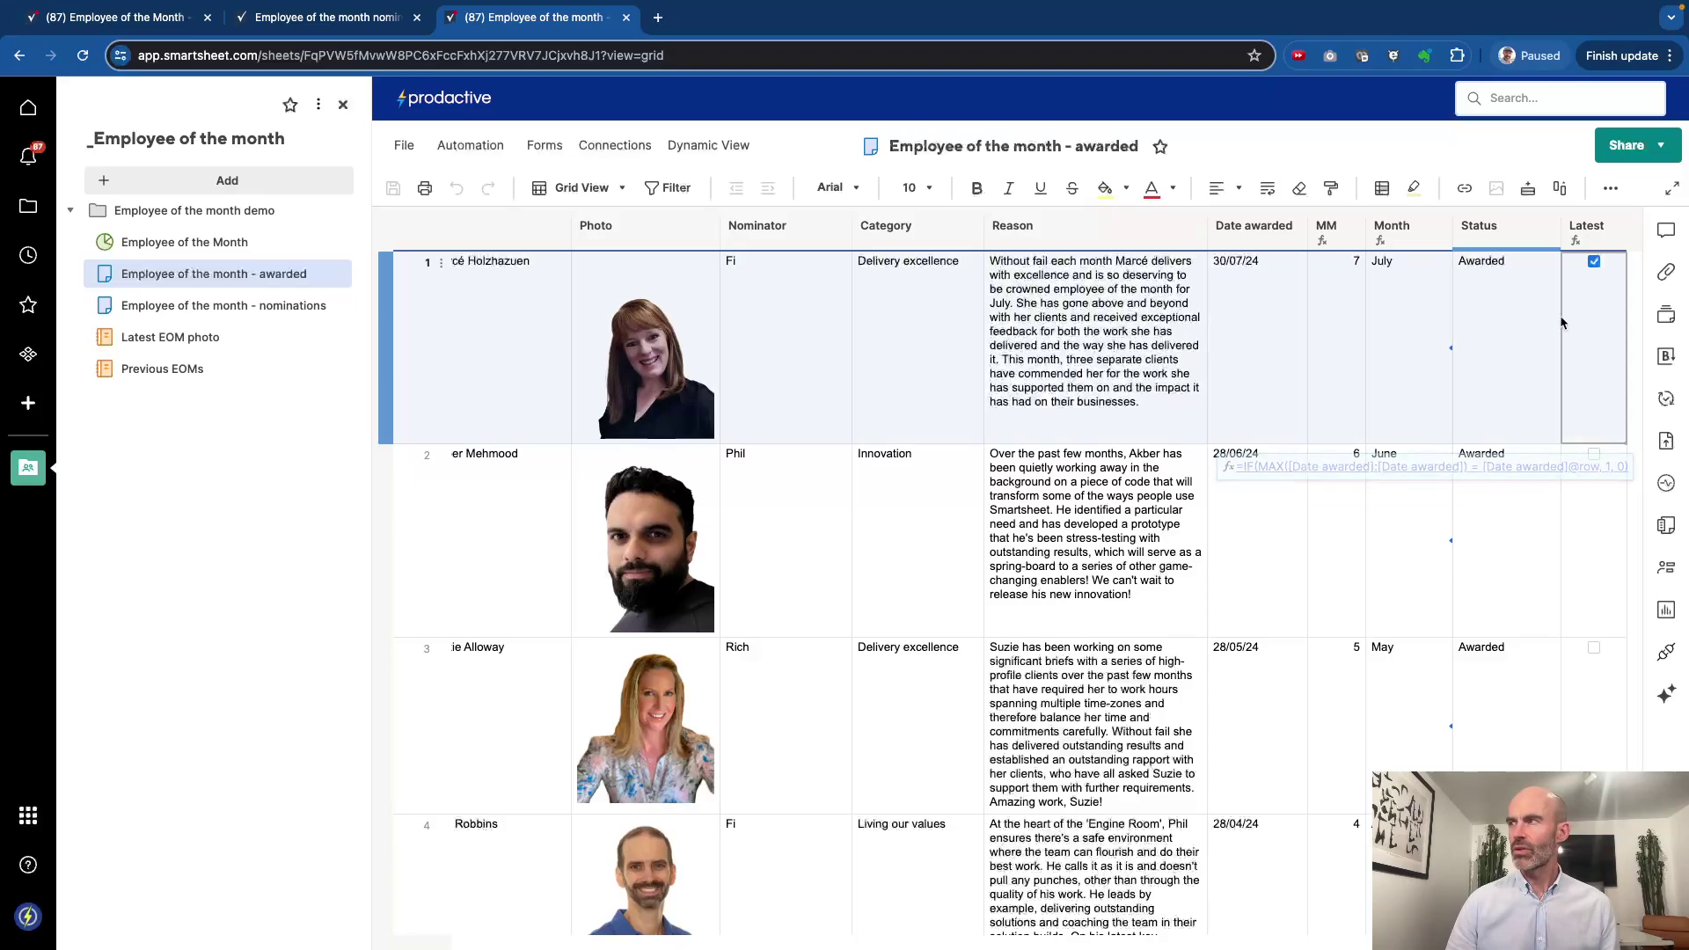
scroll(1521, 373, left, 5)
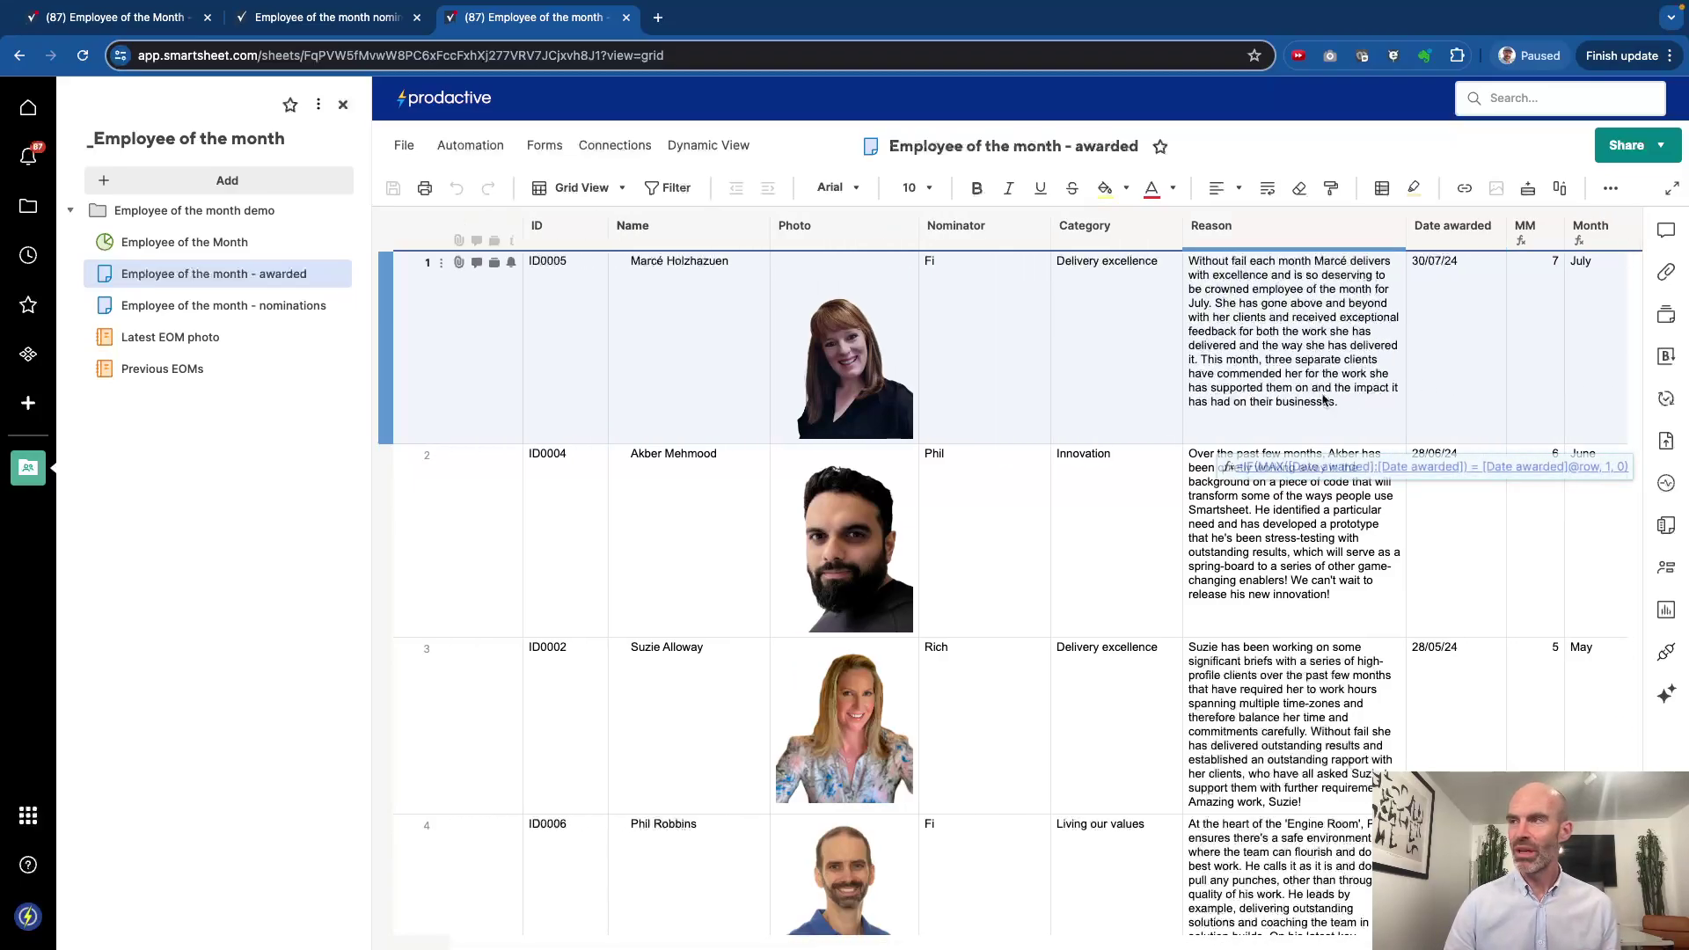
- Deselect July's row and review the Previous EOMs and Latest EOM photo reports
click(356, 254)
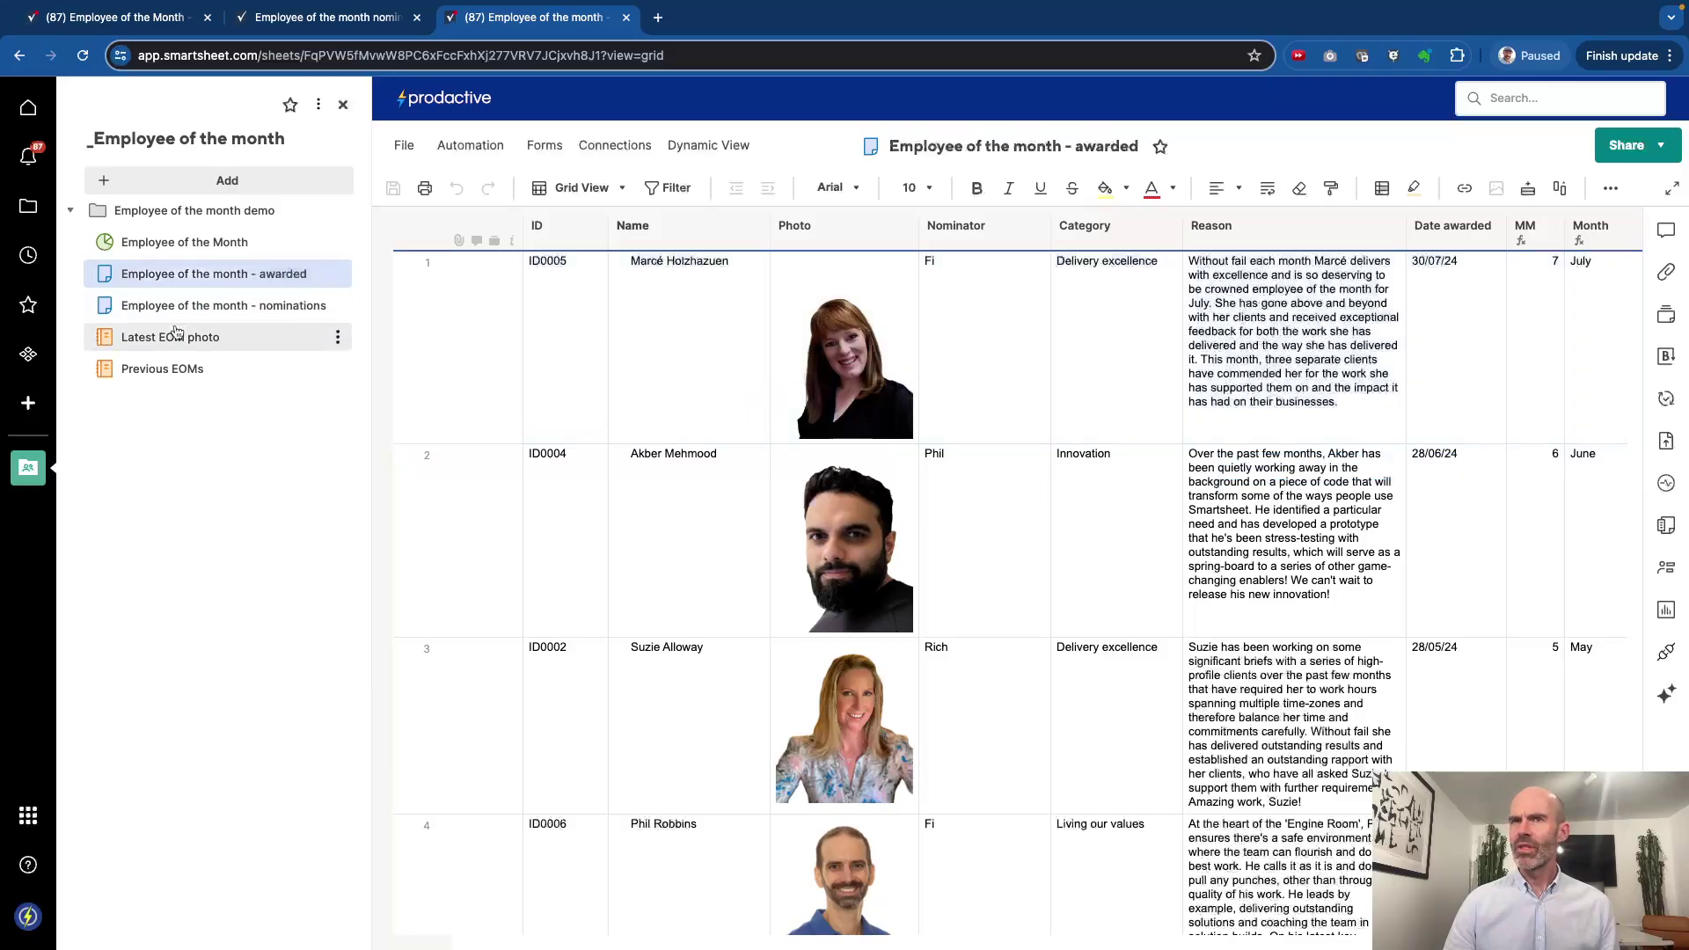
click(163, 370)
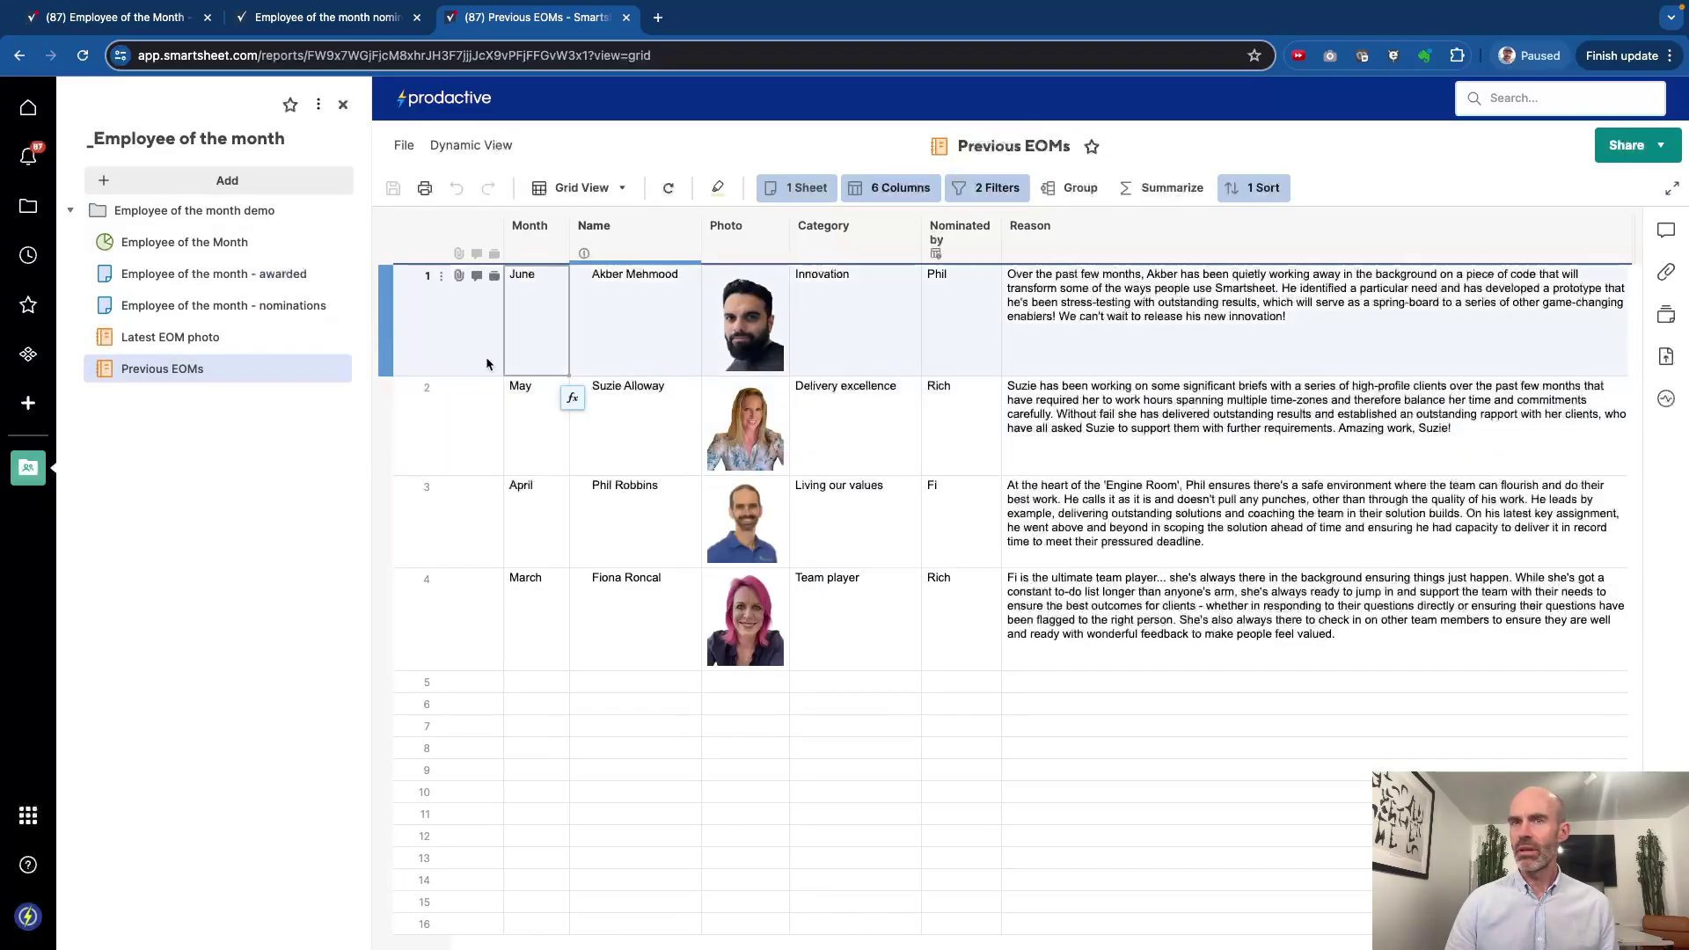
click(155, 343)
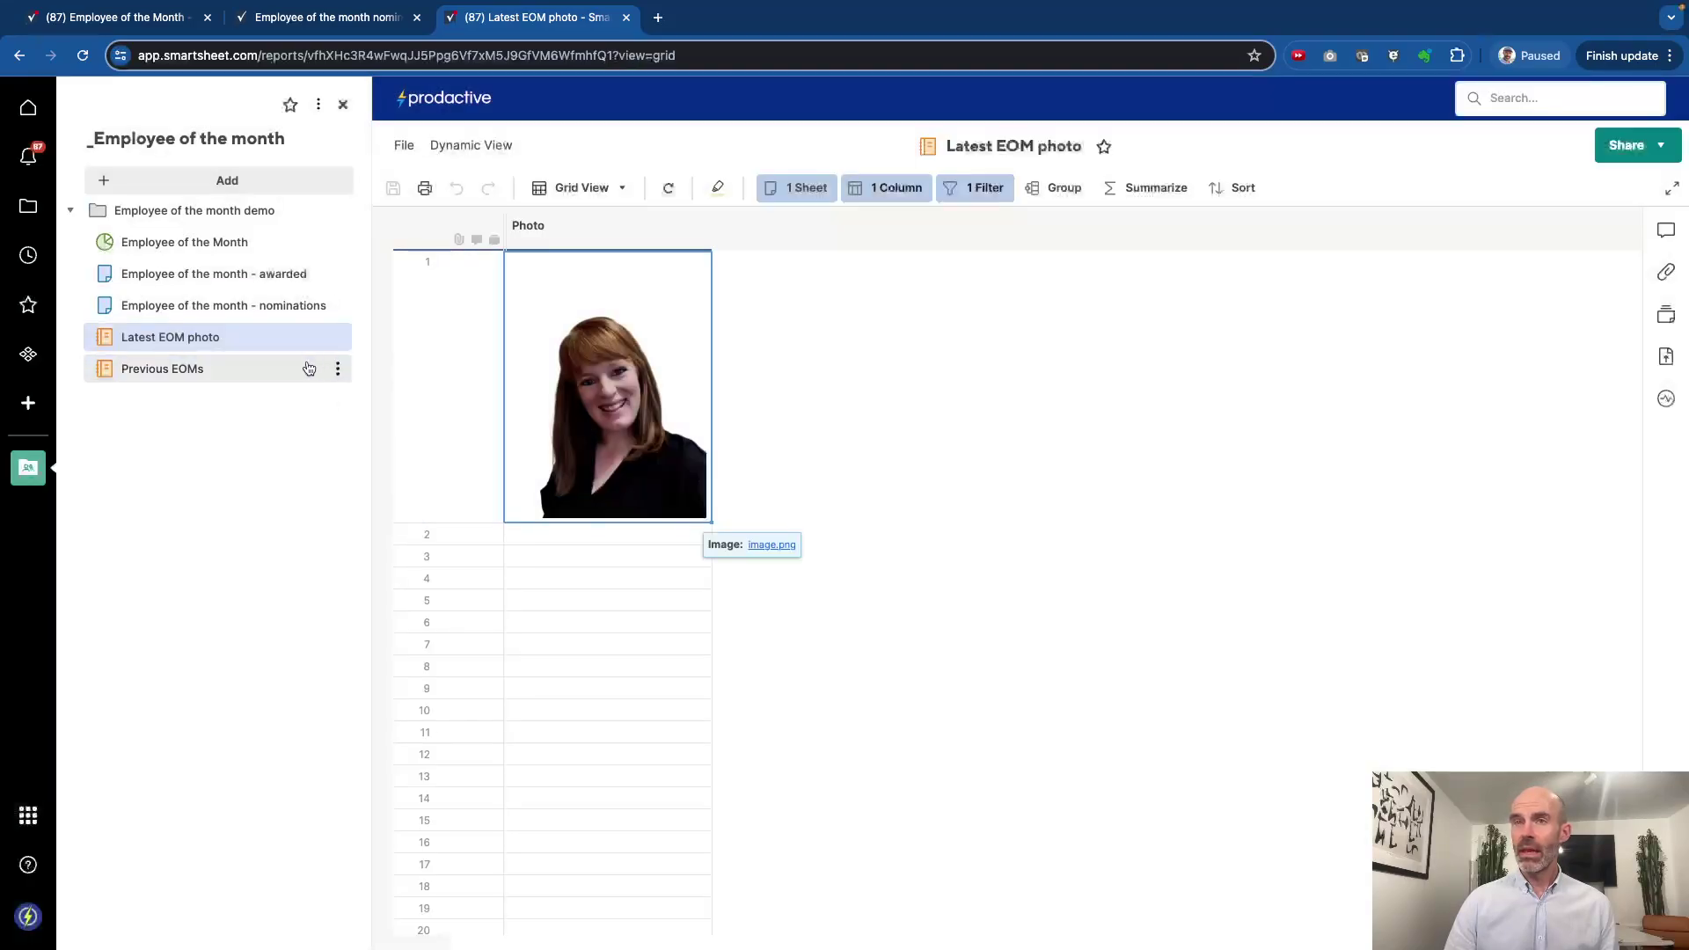
- Go back to the Employee of the Month dashboard from the sidebar
click(199, 246)
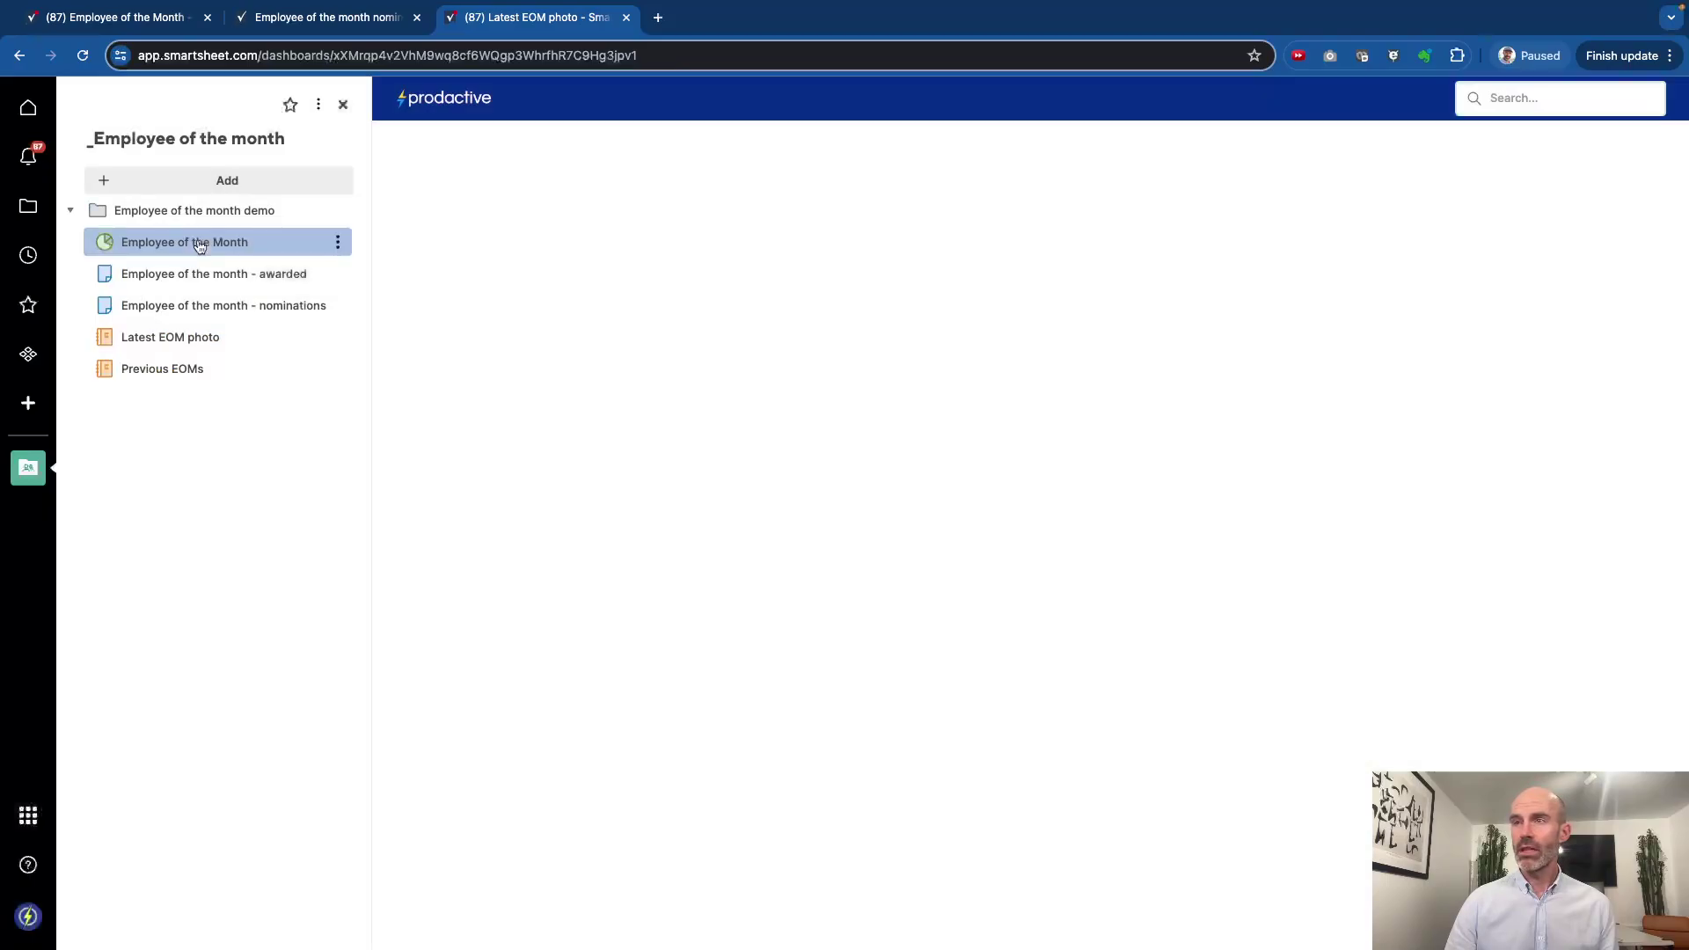